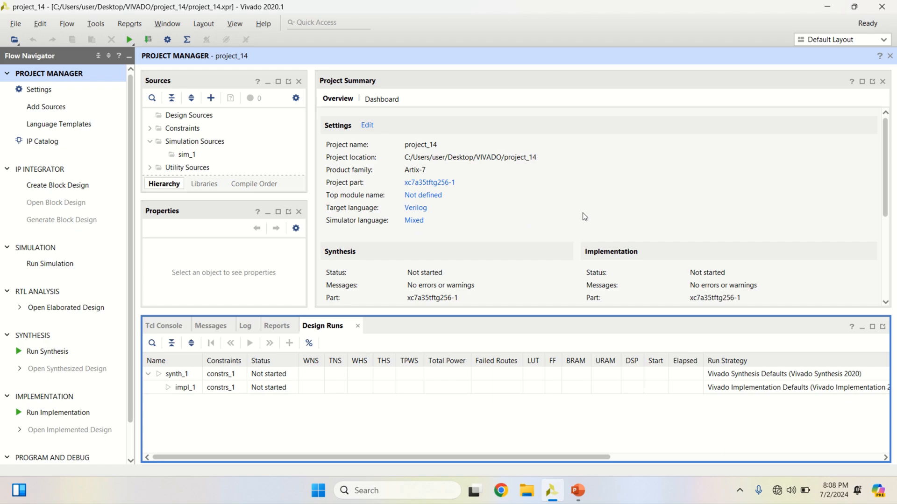
- Create a block design named design_1 and enlarge its diagram area in both height and width
left_click(74, 187)
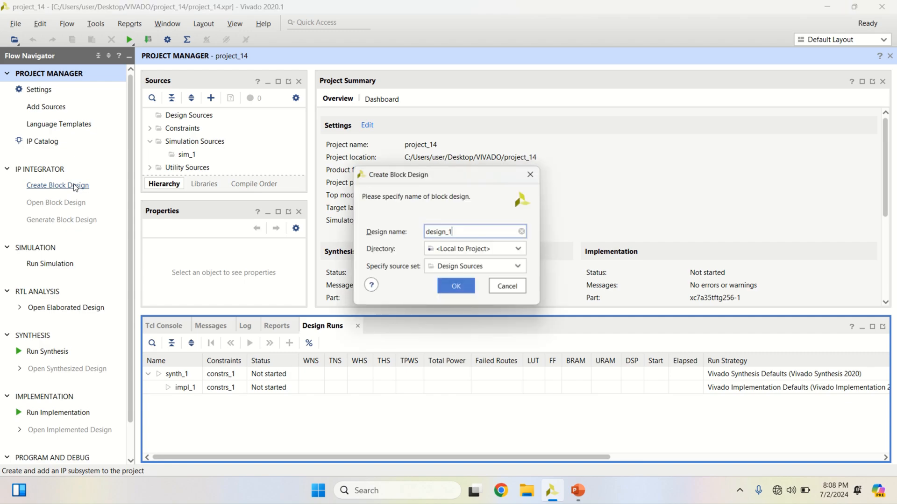
left_click(458, 290)
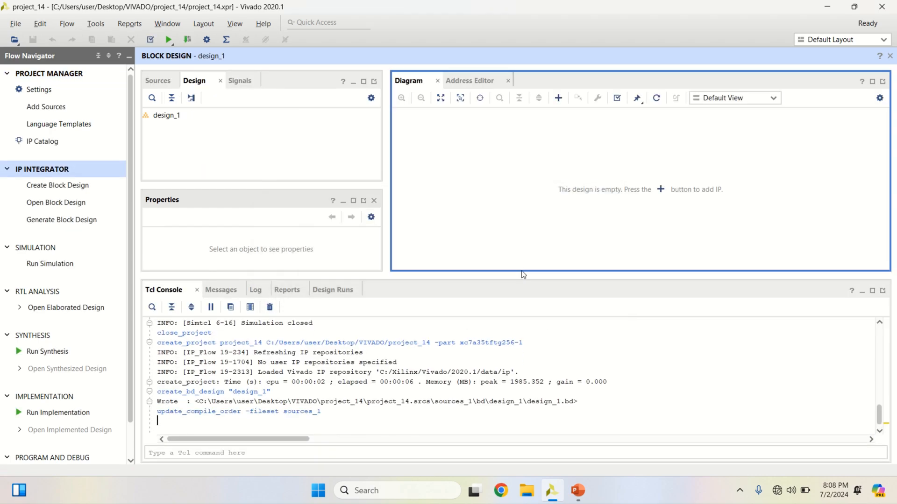
left_click_drag(522, 273, 521, 359)
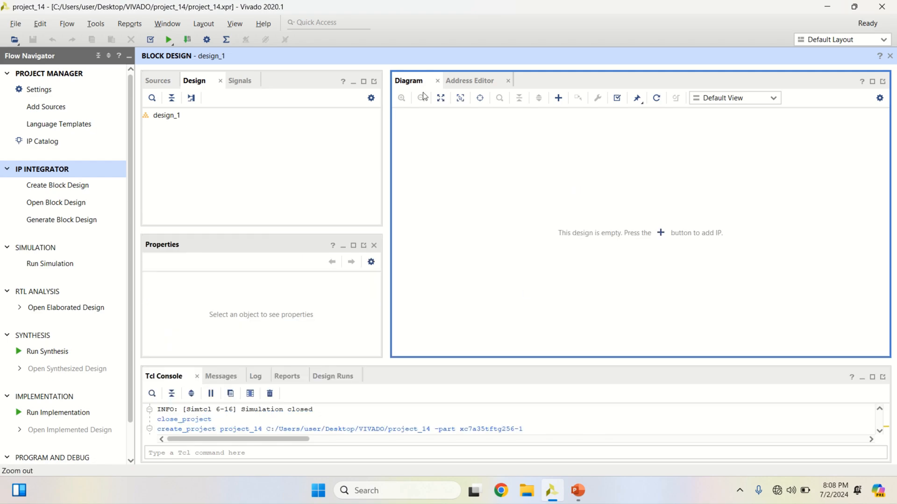
left_click_drag(387, 135, 302, 141)
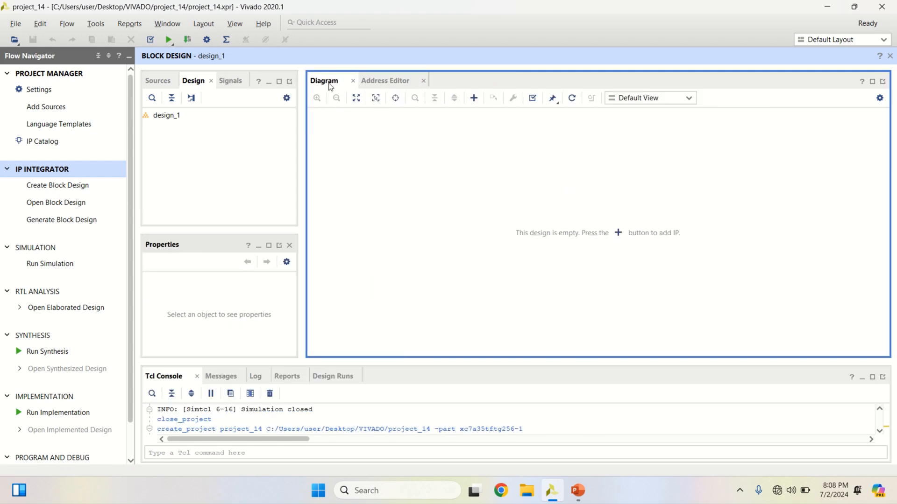
- Search the IP list for "utility" and add a Utility Vector Logic block to the diagram
left_click(474, 98)
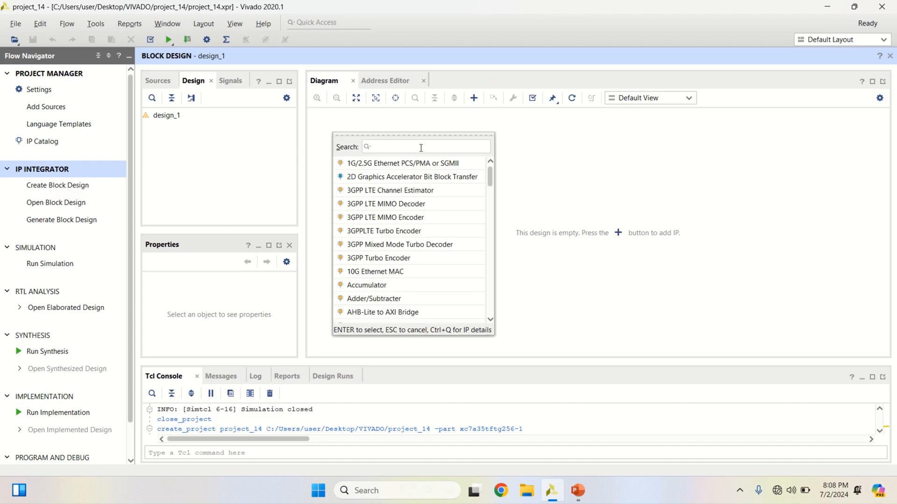
type("utility")
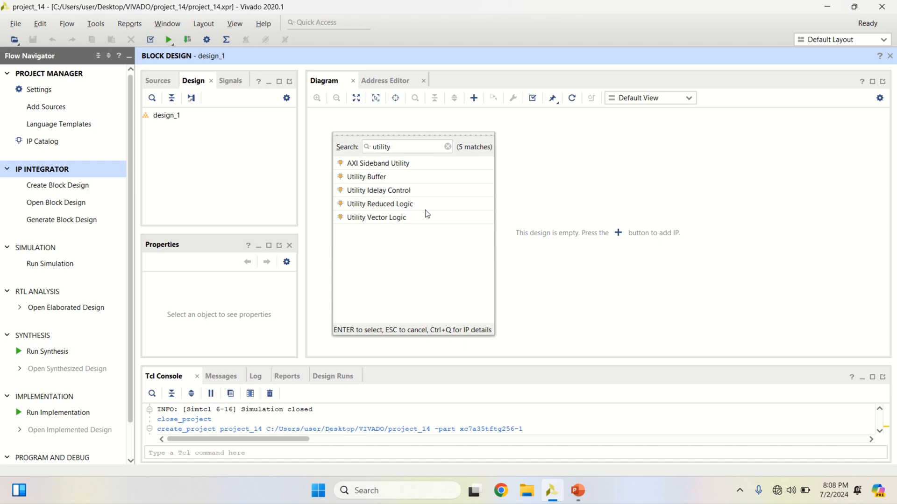
double_click(378, 218)
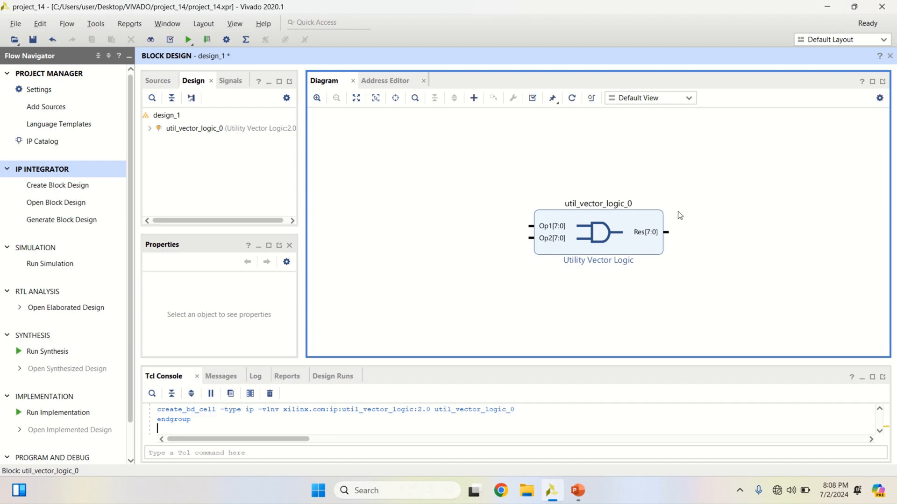
- Re-customize the Utility Vector Logic block, trying a C_SIZE of 16 with the xor and not operations
scroll(679, 215, "up", 2)
scroll(677, 215, "down", 2)
scroll(646, 224, "up", 1)
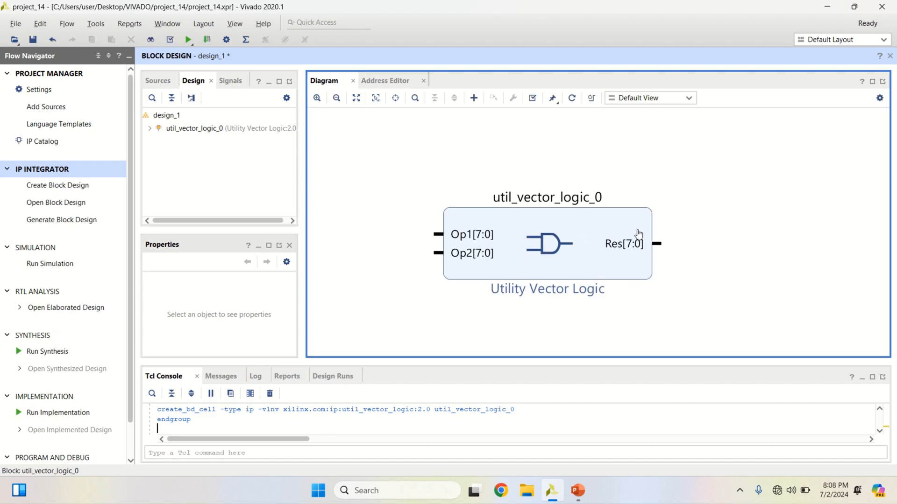
left_click_drag(526, 362, 526, 373)
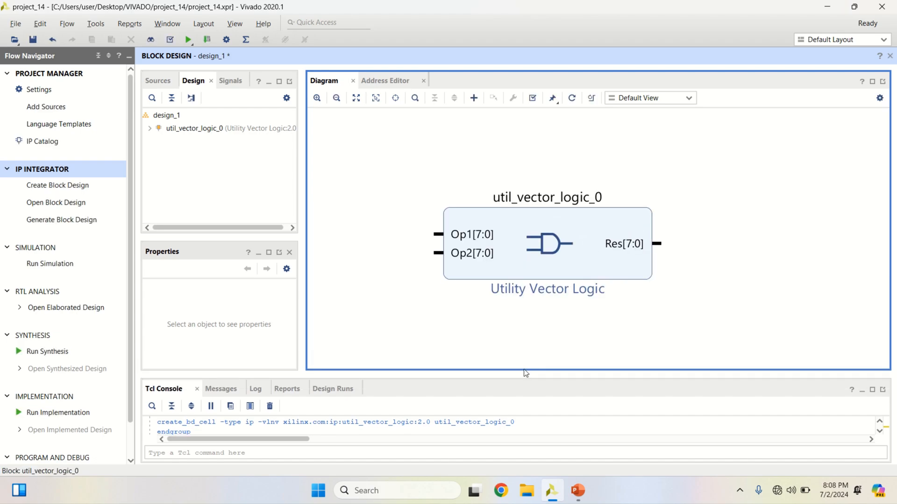
scroll(570, 268, "up", 1)
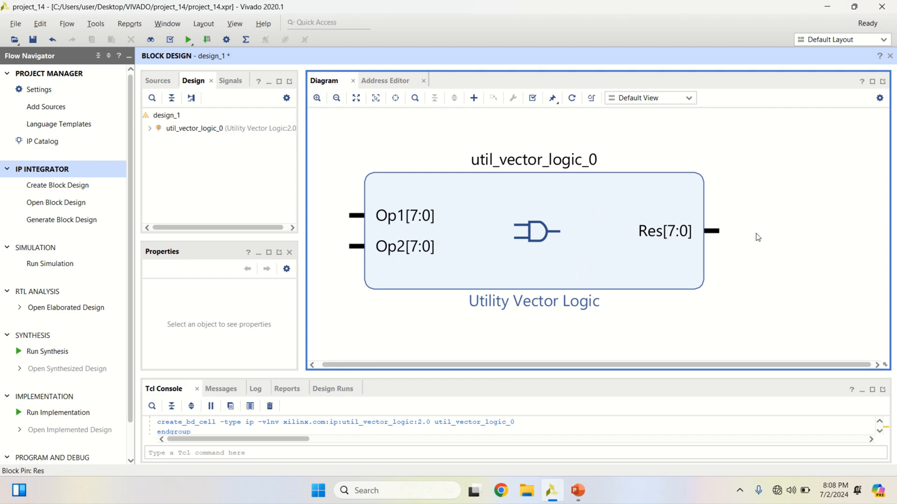
left_click(578, 206)
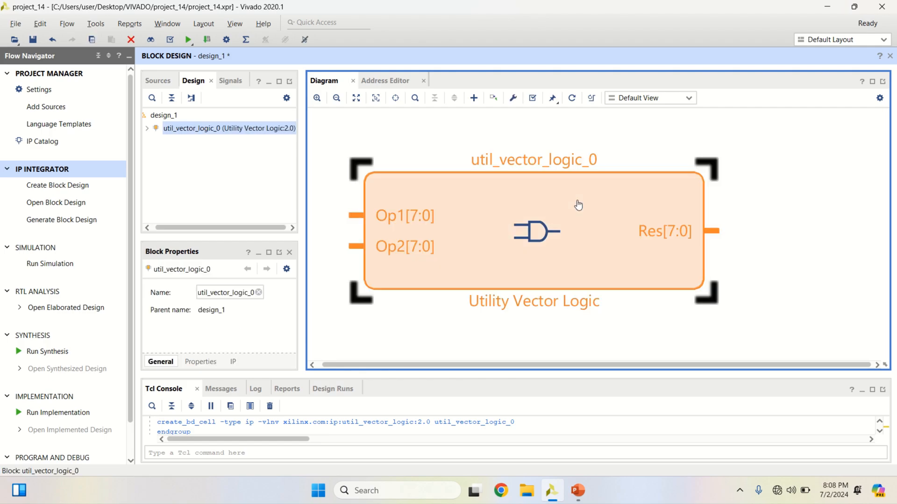
double_click(578, 206)
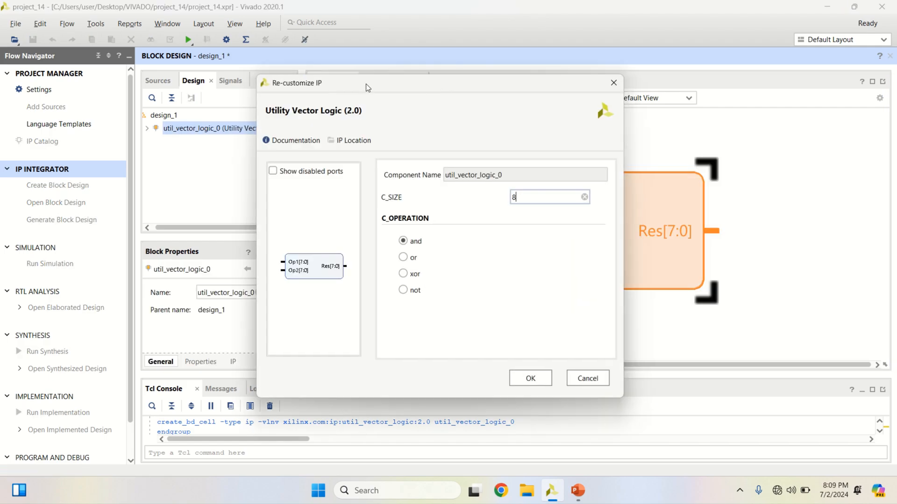
left_click_drag(366, 83, 314, 79)
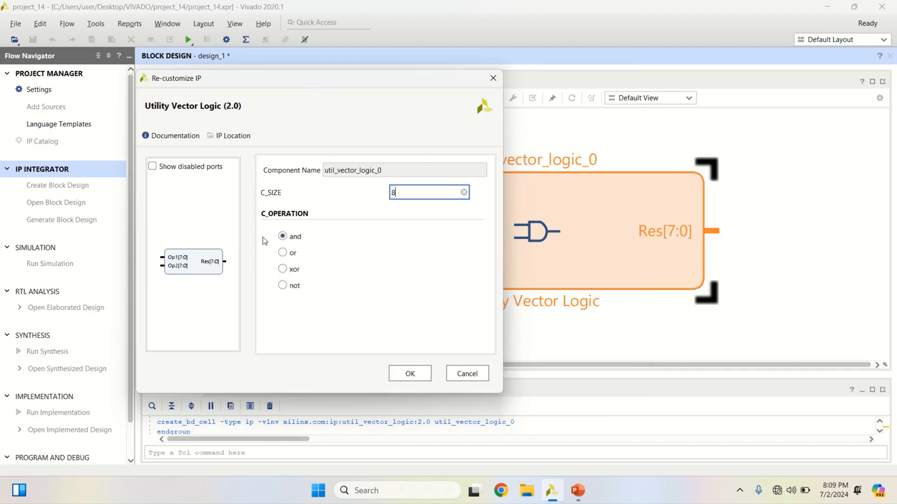
left_click_drag(404, 192, 383, 191)
left_click(284, 269)
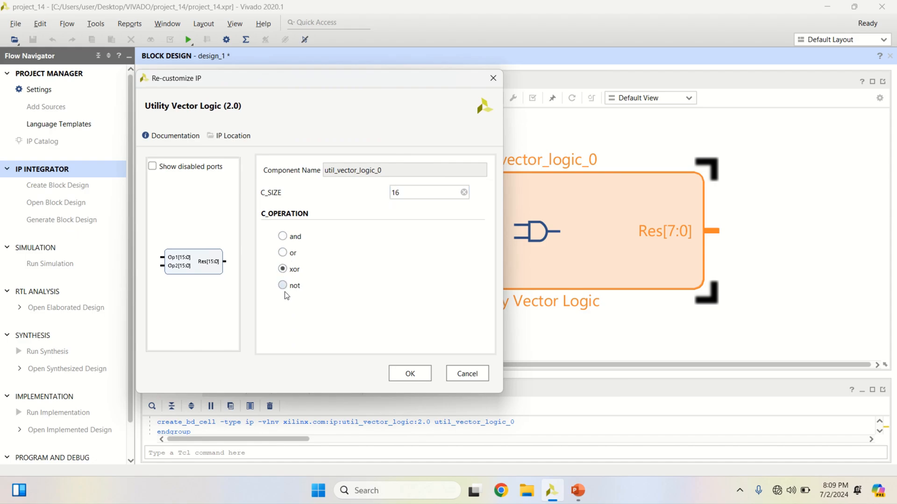
left_click(282, 286)
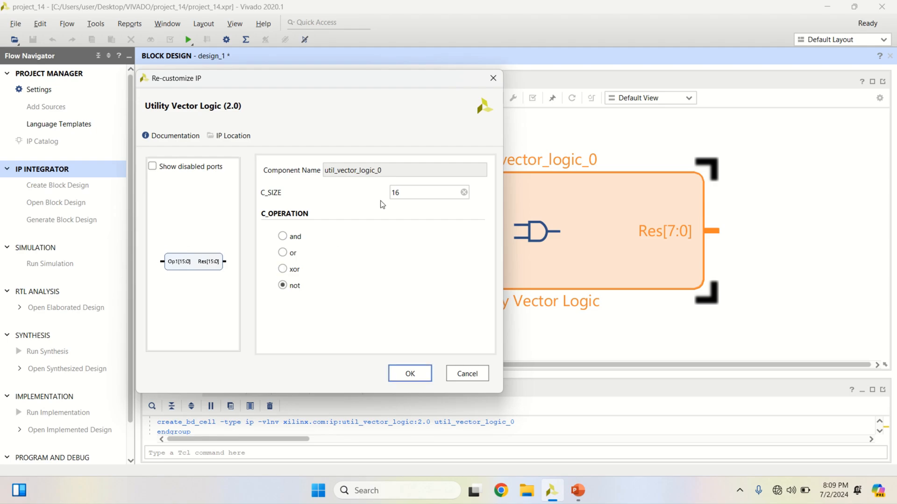
- Set the block's C_SIZE to 8, show disabled ports in the preview, and apply the and operation
left_click_drag(406, 194, 388, 196)
type("8")
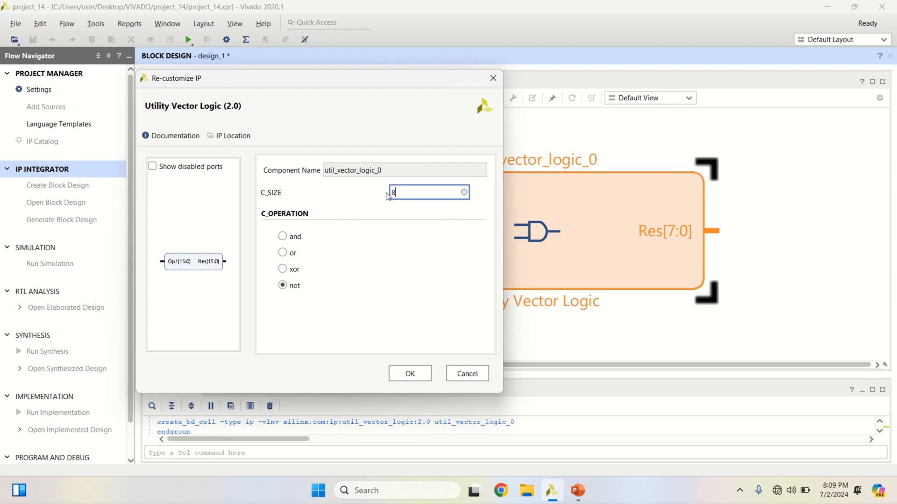
left_click(153, 167)
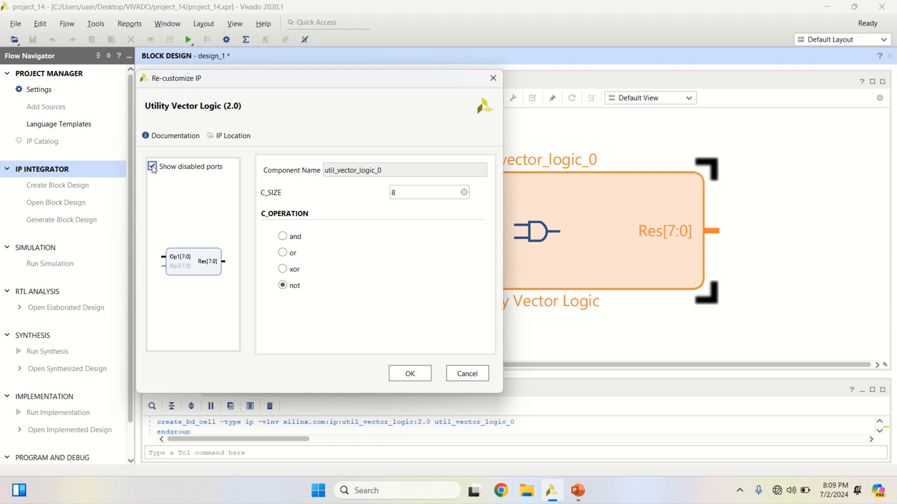
left_click(283, 236)
left_click(417, 375)
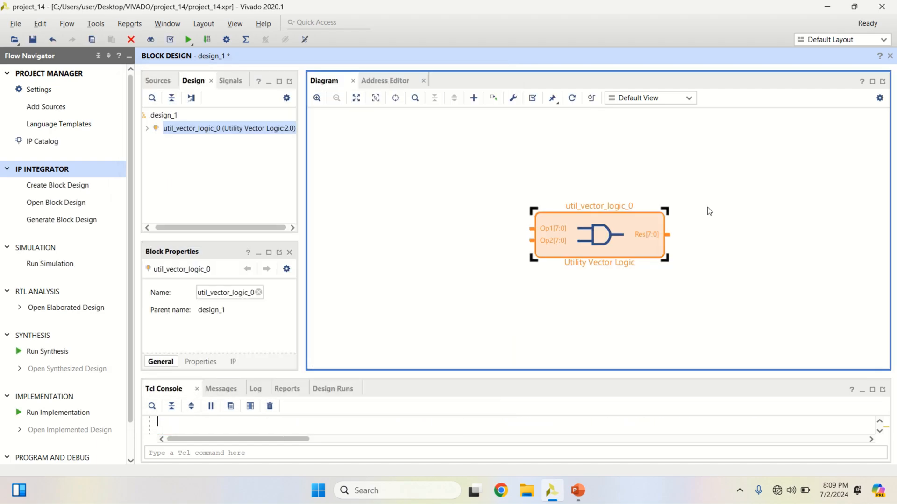
- Create an input vector port named A, from 7 to 0, connected to the logic block's Op1 pin
left_click(734, 268)
scroll(668, 269, "up", 2)
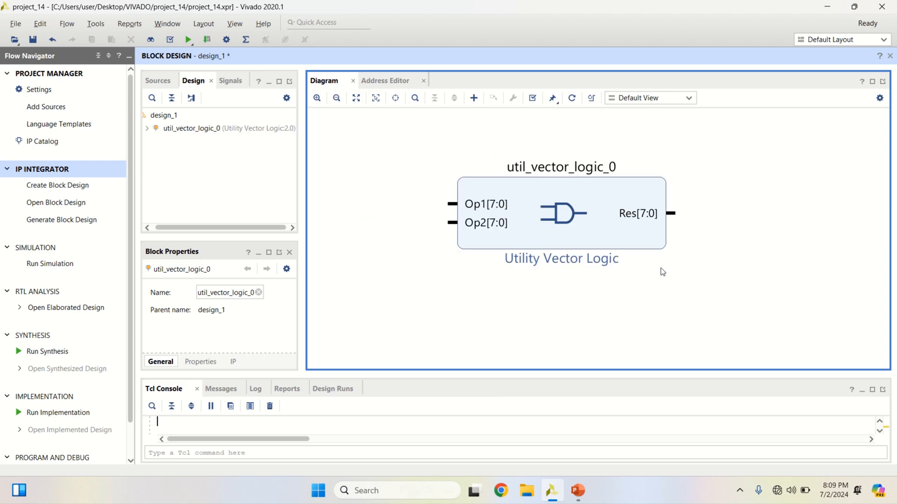
scroll(570, 200, "up", 2)
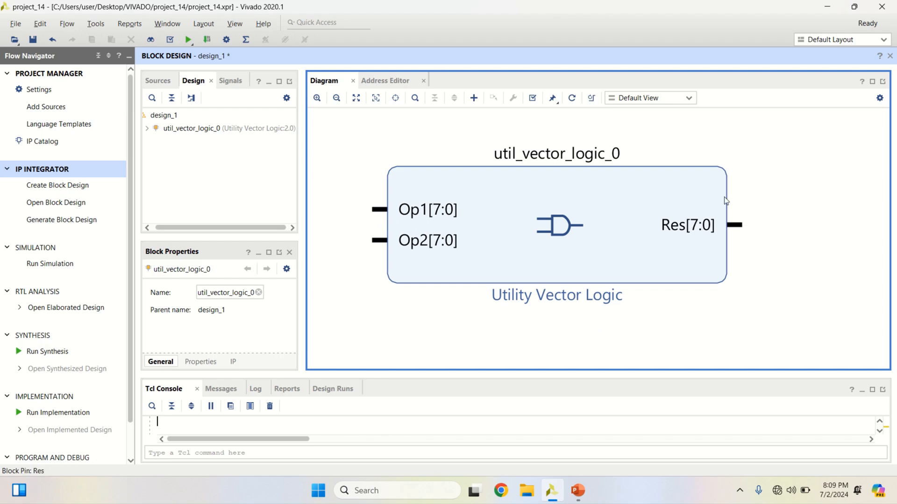
scroll(522, 202, "down", 1)
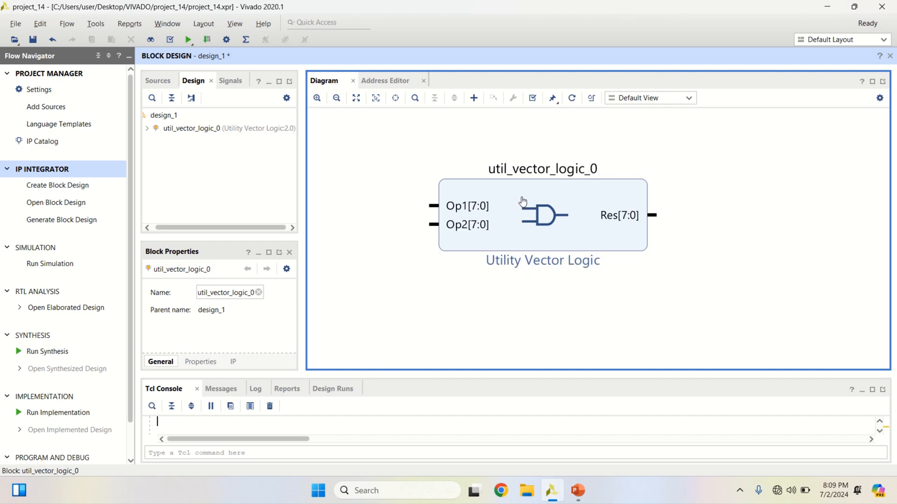
scroll(497, 201, "up", 1)
right_click(387, 211)
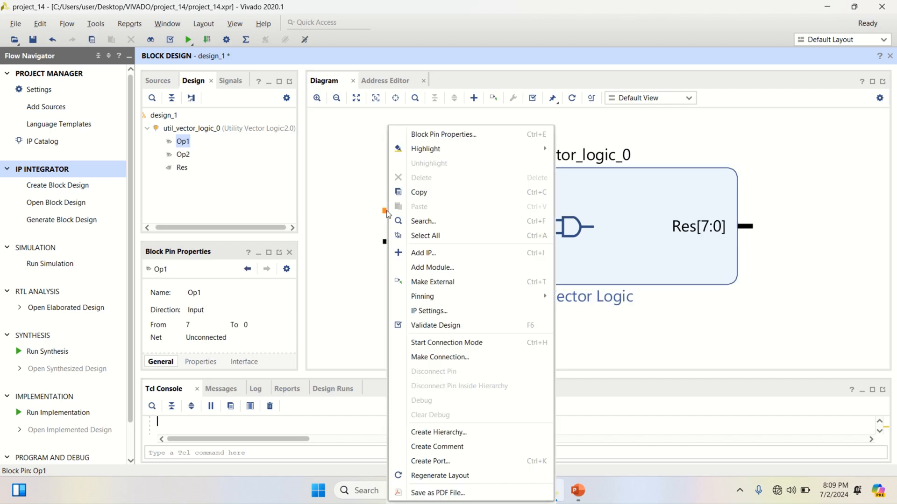
left_click(460, 460)
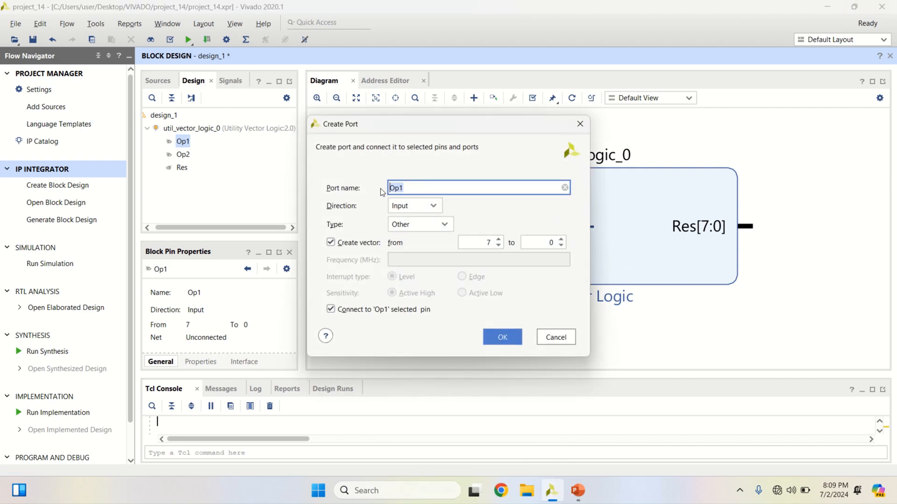
type("A")
left_click(502, 337)
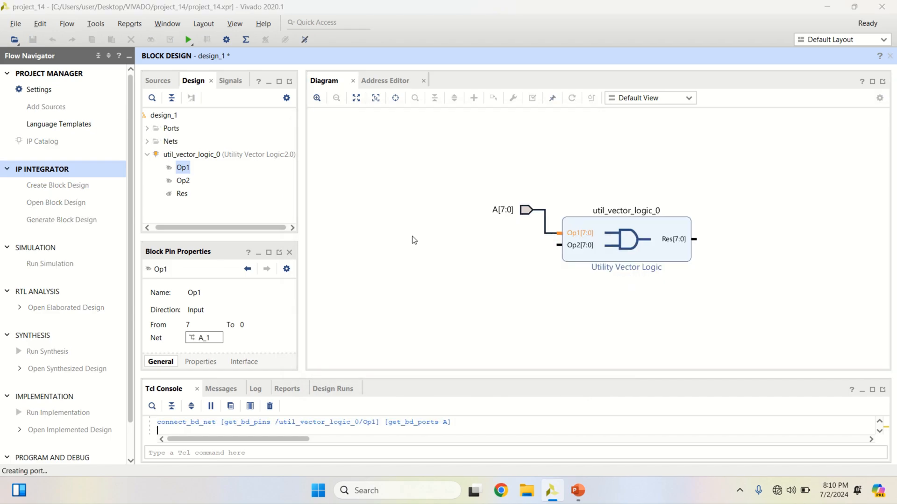
- Create an input vector port named B, from 7 to 0, connected to the logic block's Op2 pin
left_click(559, 245)
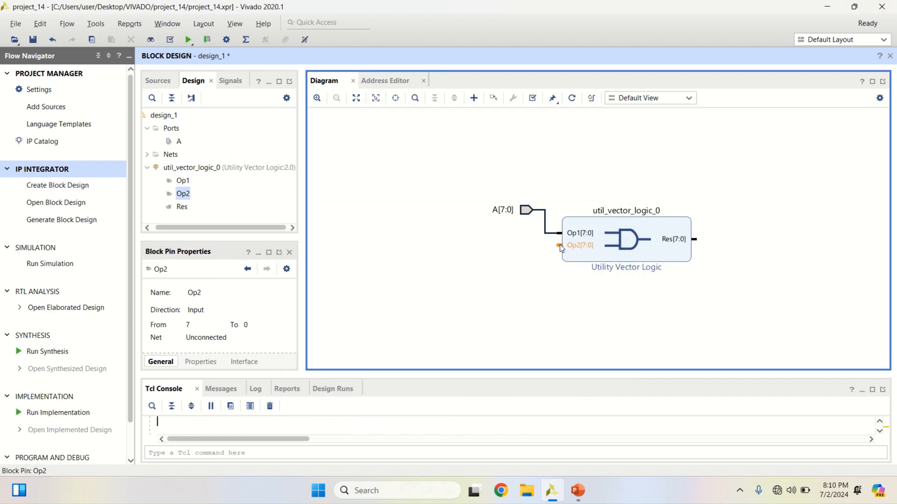
right_click(559, 246)
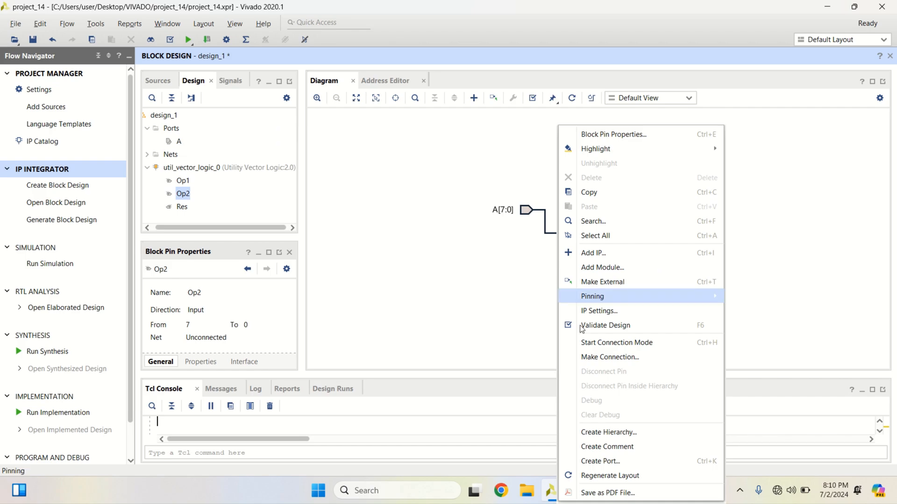
left_click(602, 461)
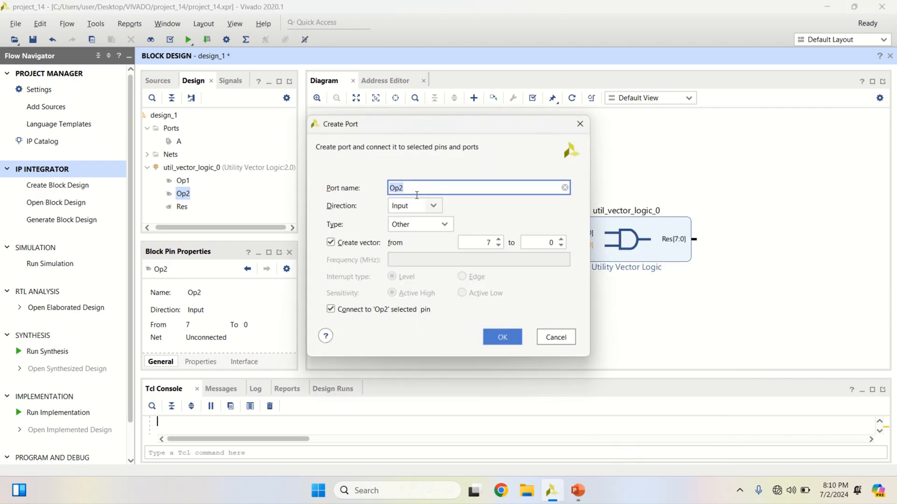
type("B")
left_click(503, 338)
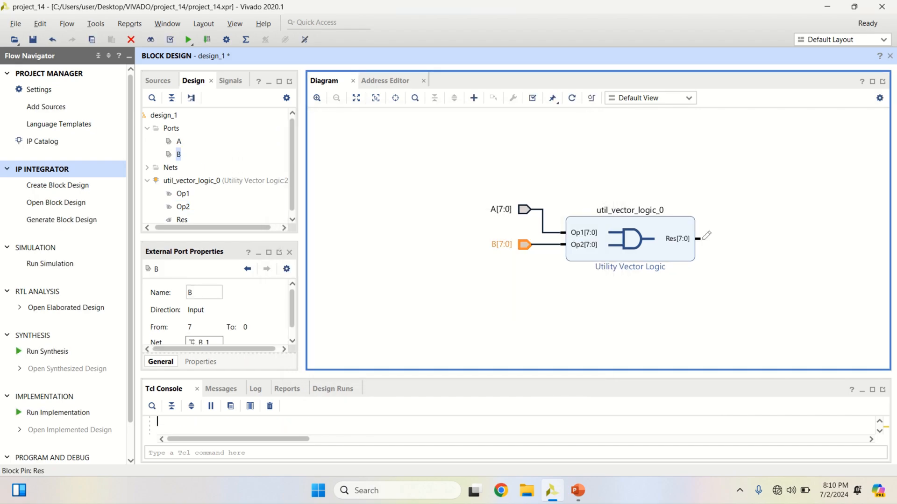
- Create an output vector port named Y, from 7 to 0, connected to the logic block's Res pin
left_click(698, 239)
right_click(699, 239)
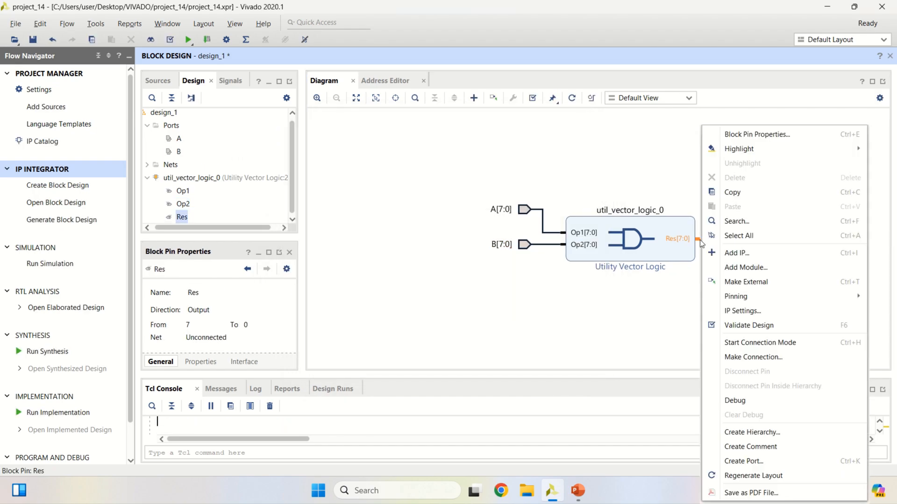
left_click(747, 461)
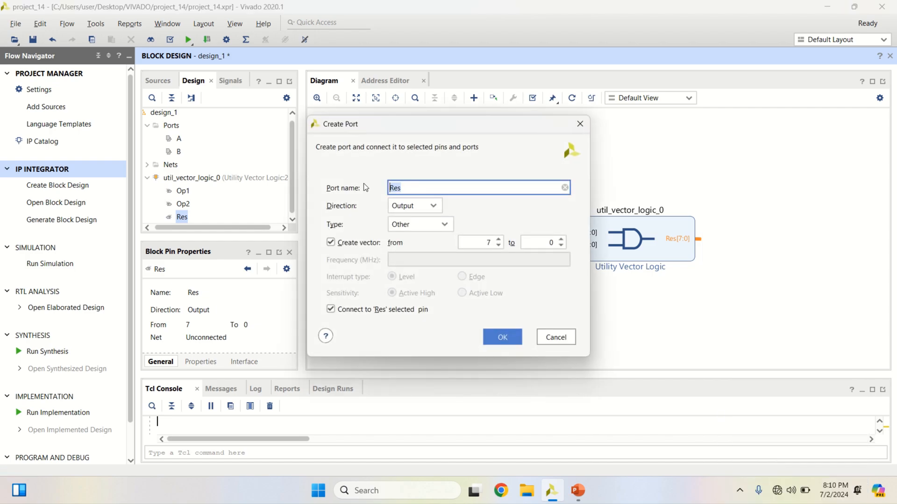
type("Y")
left_click(503, 333)
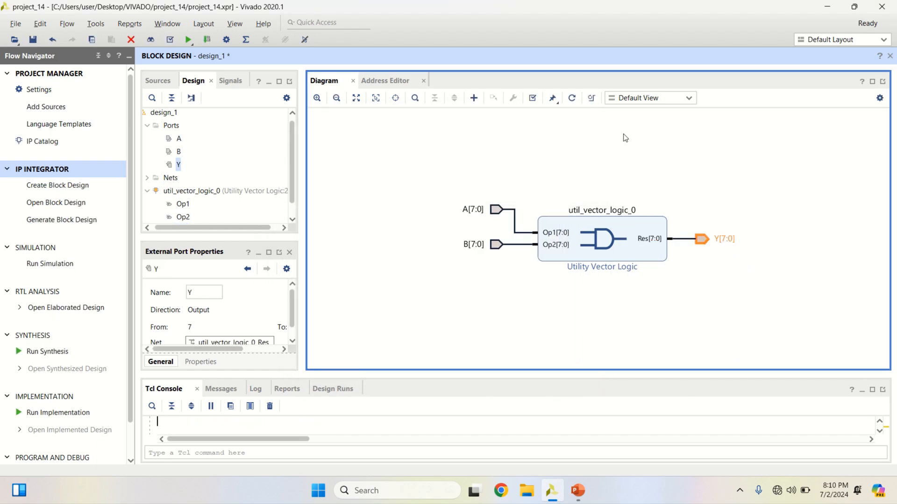
- Regenerate the diagram layout and validate the block design, dismissing the validation message
left_click(573, 99)
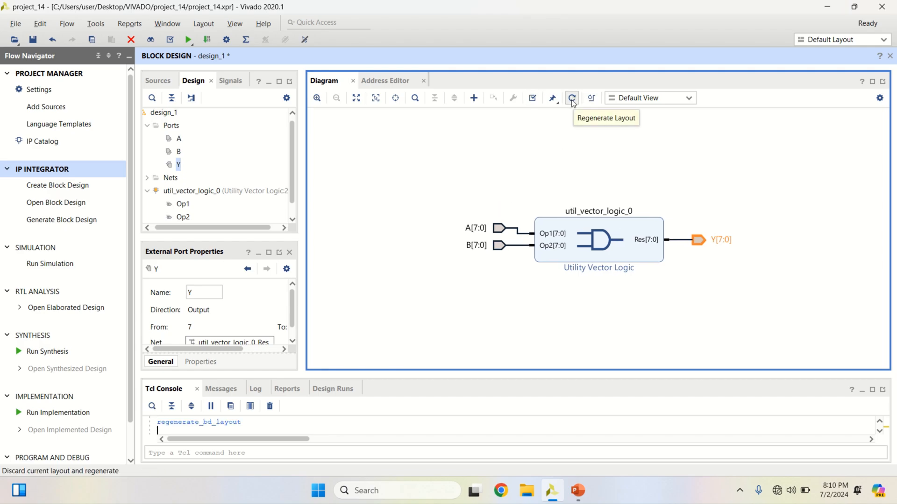
left_click(533, 99)
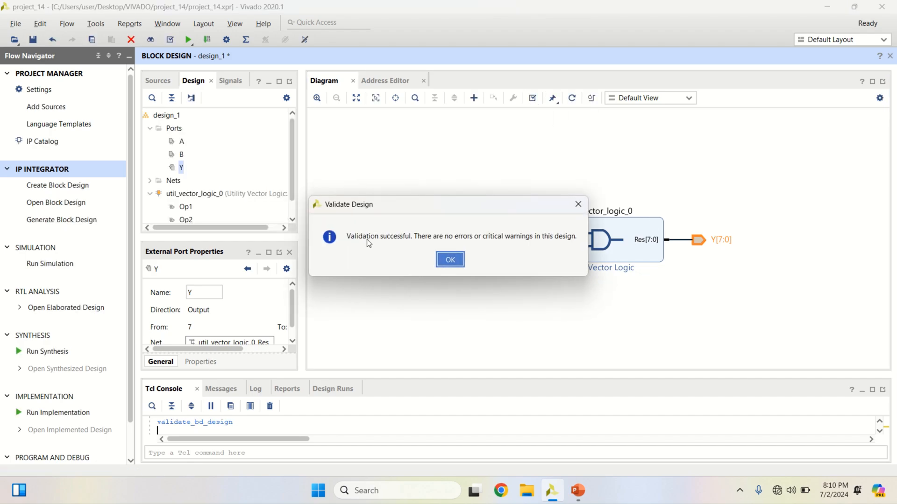
left_click(450, 260)
scroll(644, 265, "up", 2)
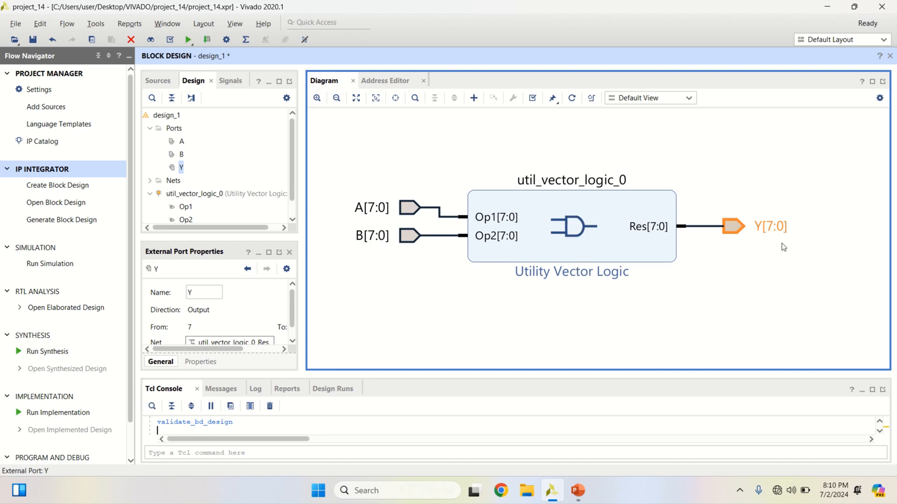
left_click(794, 246)
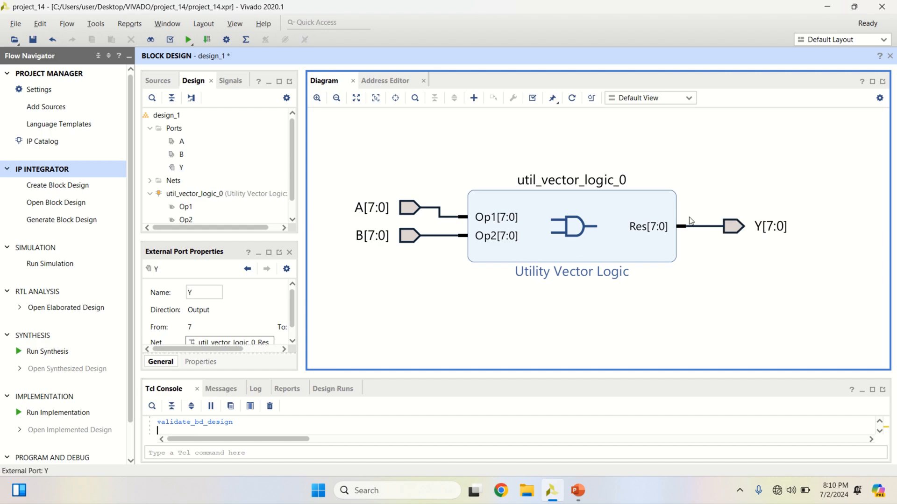
- Create an HDL wrapper for design_1, letting Vivado manage and auto-update it, and widen the sources pane to show the wrapper's name
left_click(161, 81)
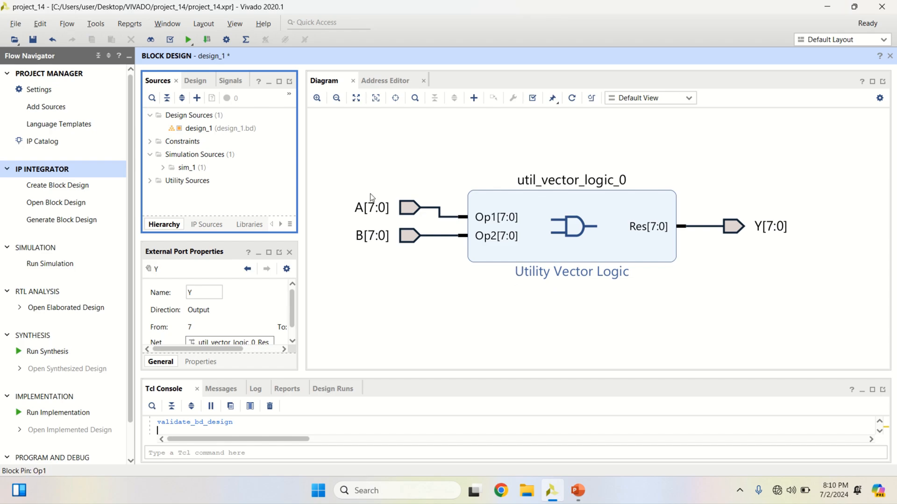
right_click(228, 134)
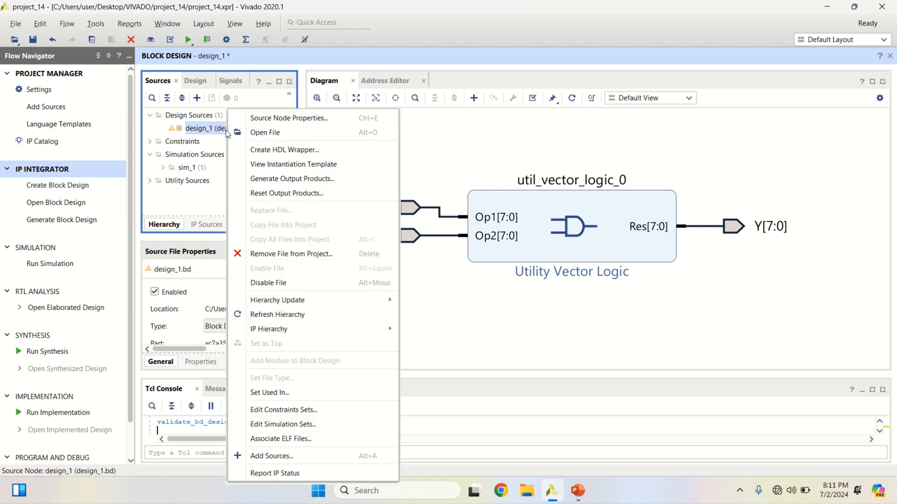
left_click(337, 150)
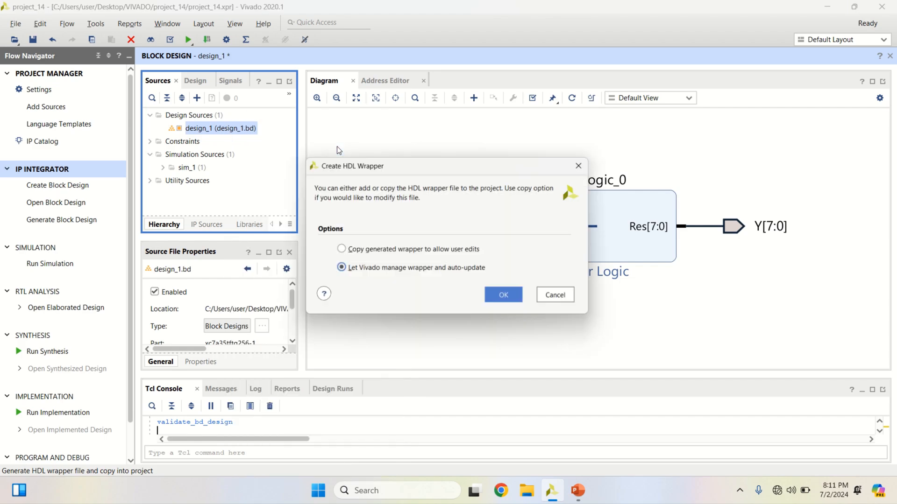
left_click(512, 299)
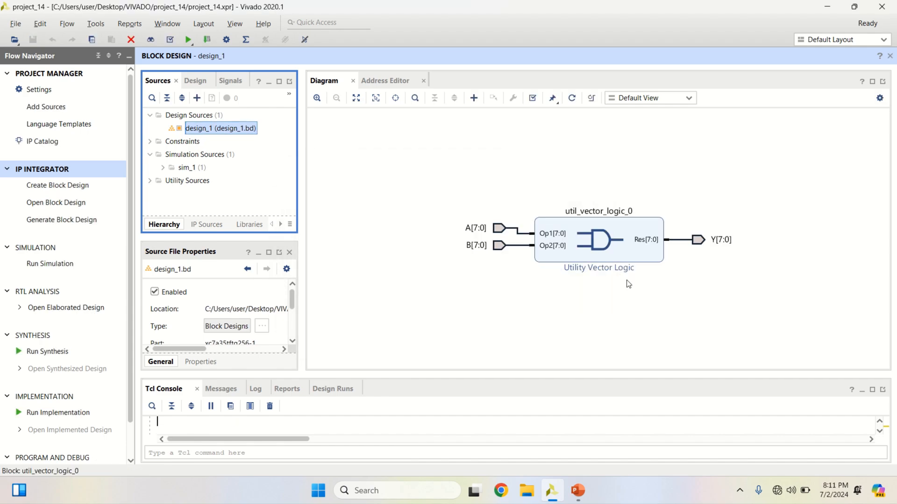
scroll(625, 287, "up", 2)
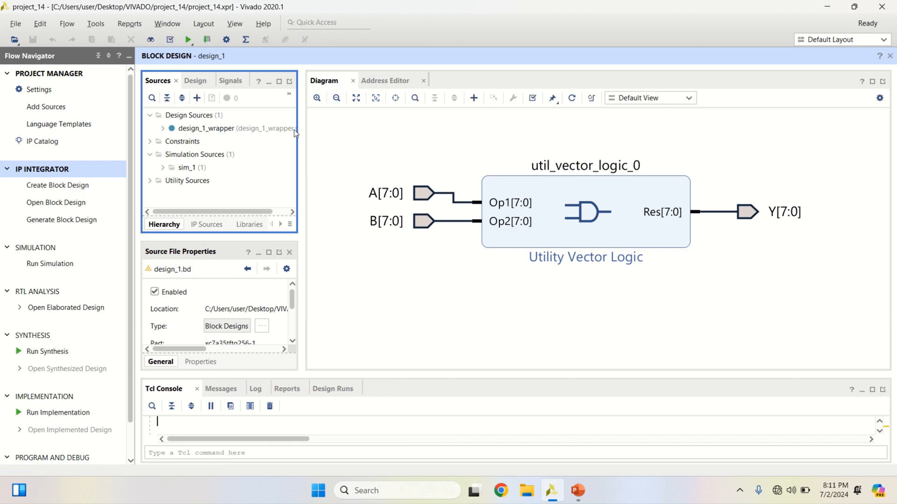
left_click_drag(300, 144, 326, 149)
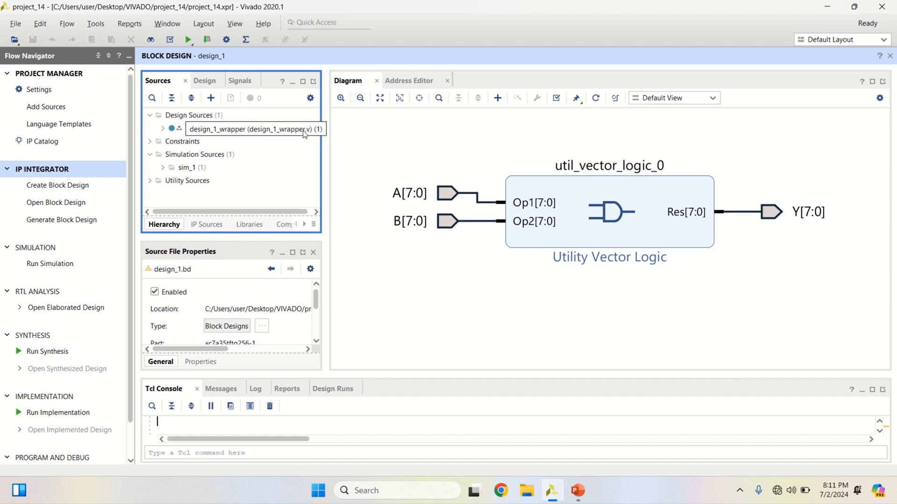
- Run the behavioral simulation of design_1_wrapper and narrow the scope and objects panes to enlarge the waveform area
left_click(50, 264)
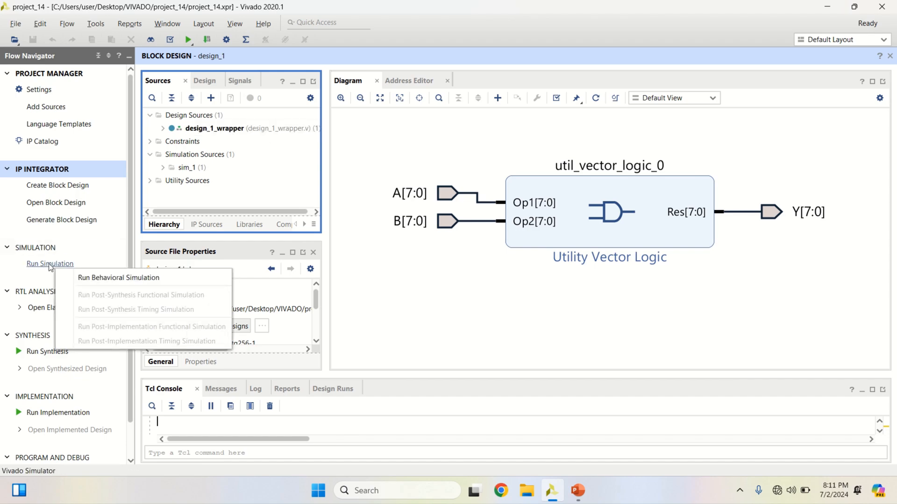
left_click(134, 279)
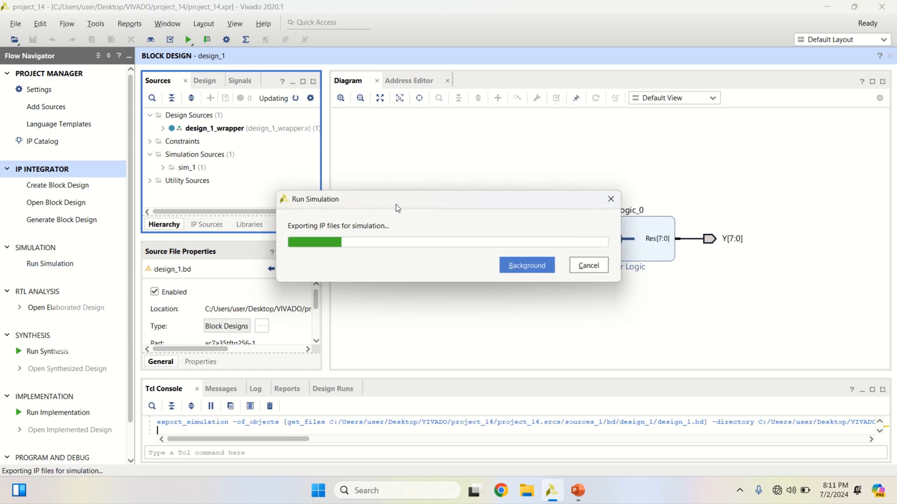
left_click_drag(390, 210, 375, 256)
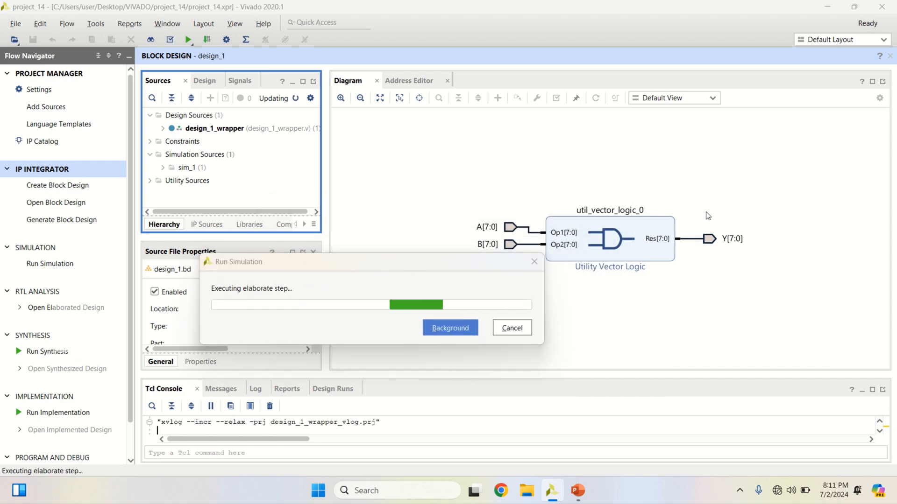
mouse_move(344, 266)
left_mouse_down()
mouse_move(349, 259)
mouse_move(350, 279)
left_mouse_up()
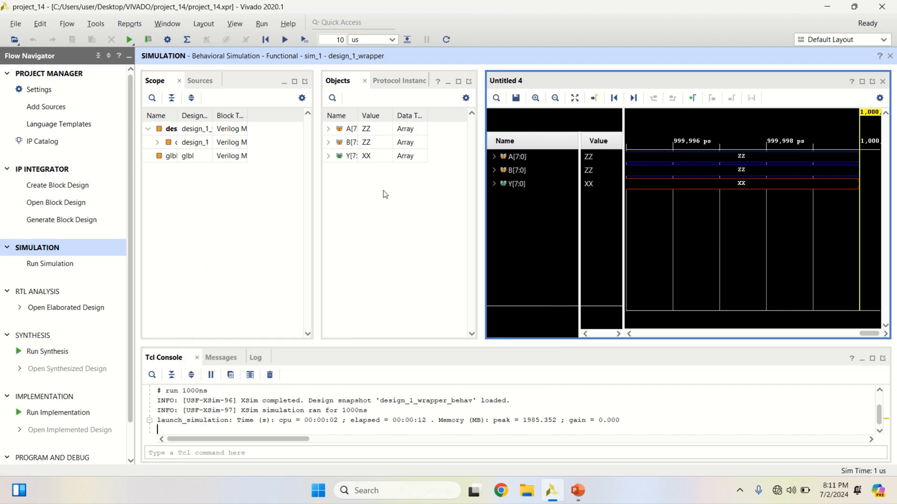
left_click_drag(314, 203, 257, 201)
left_click_drag(420, 201, 373, 201)
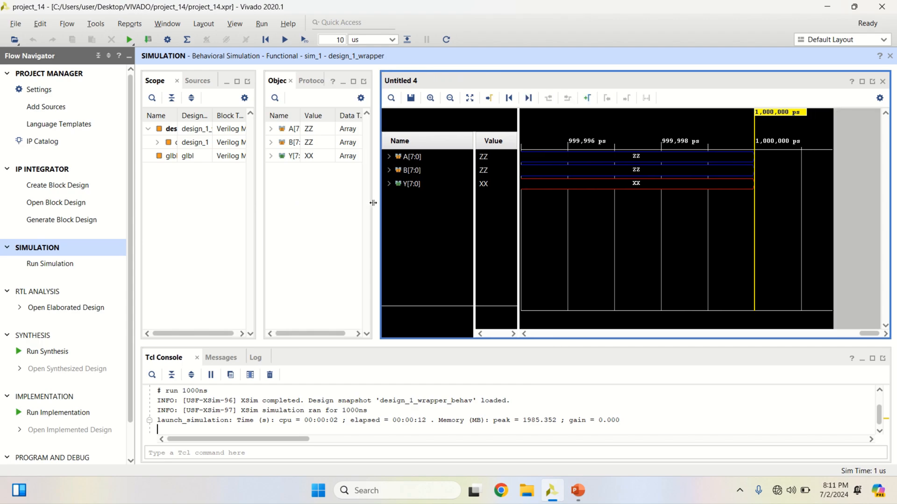
left_click(409, 160)
left_click(413, 173, "shift")
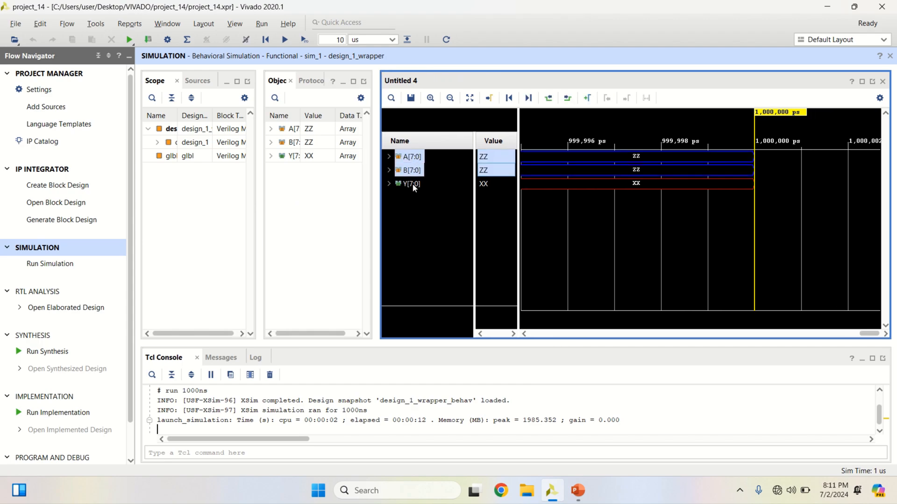
left_click(413, 183, "shift")
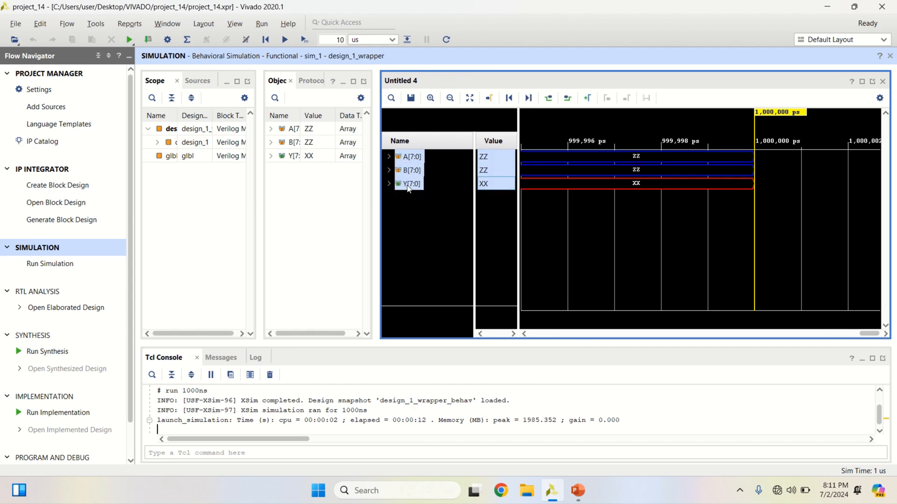
left_click(839, 217)
- Force input A to the constant binary value 11001100, starting after 0ns
left_click(411, 161)
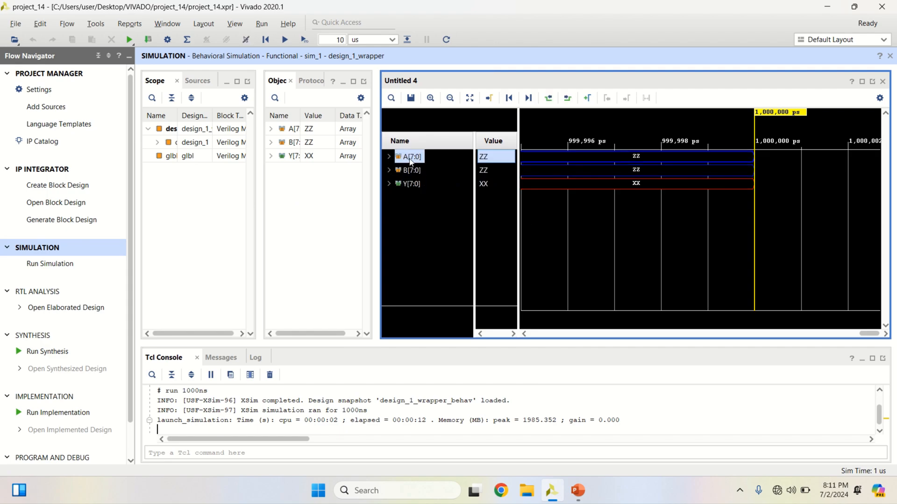
right_click(411, 161)
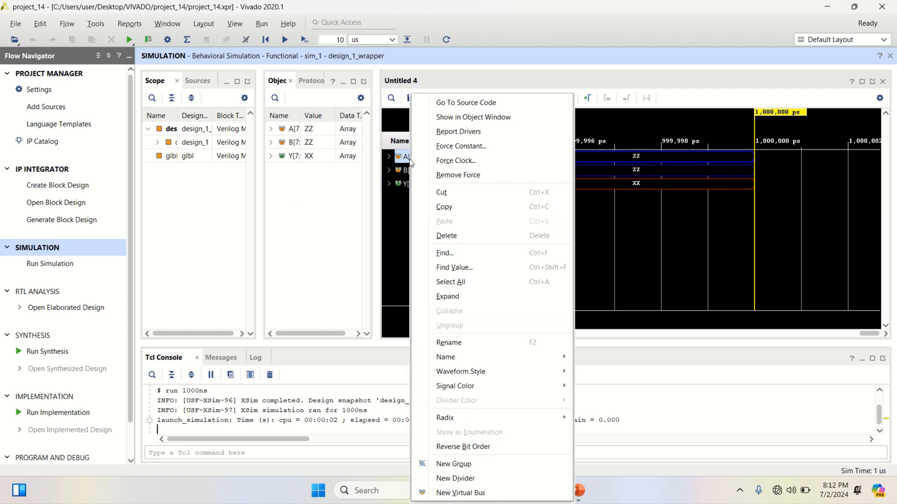
left_click(490, 145)
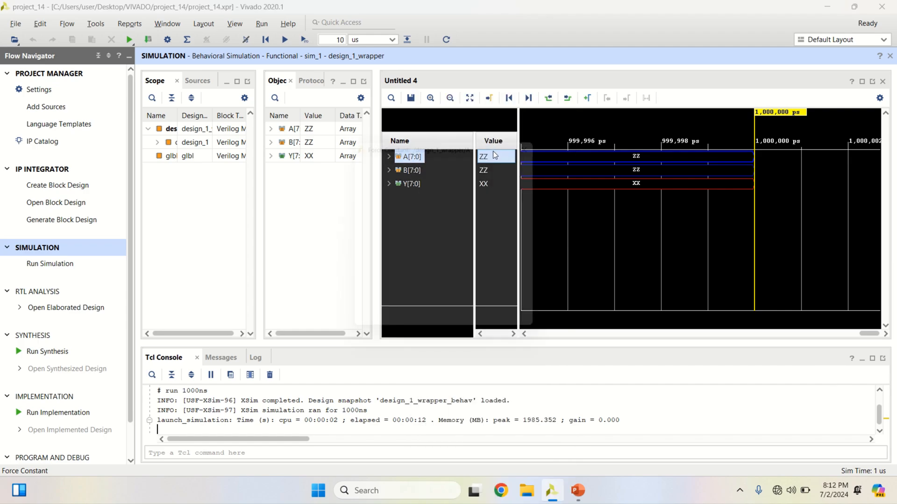
left_click_drag(460, 142, 413, 142)
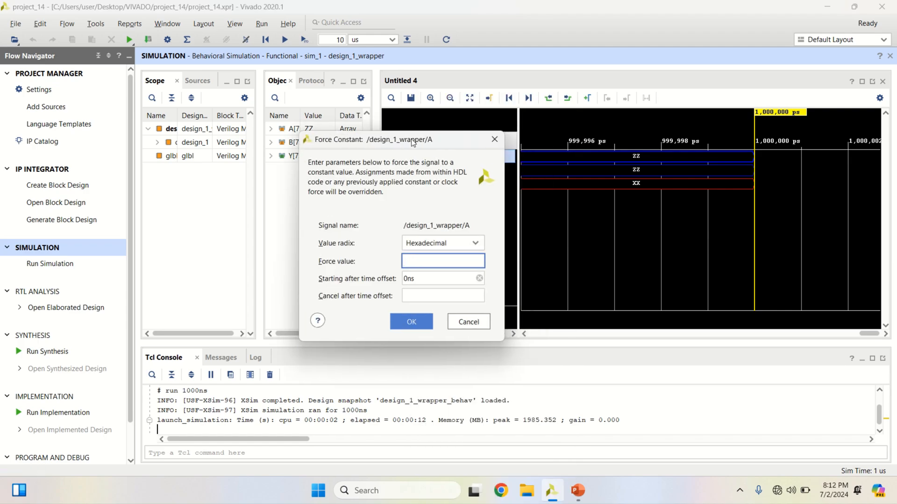
left_click(467, 244)
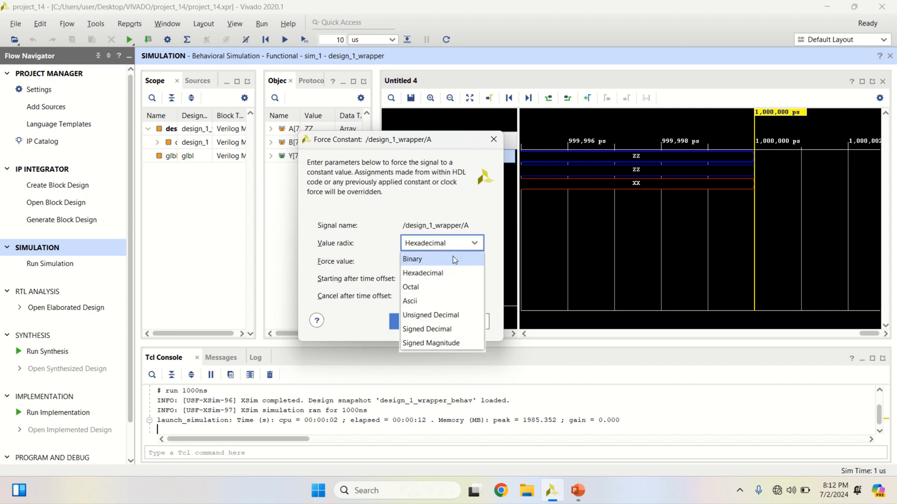
left_click(453, 258)
left_click_drag(433, 141, 254, 139)
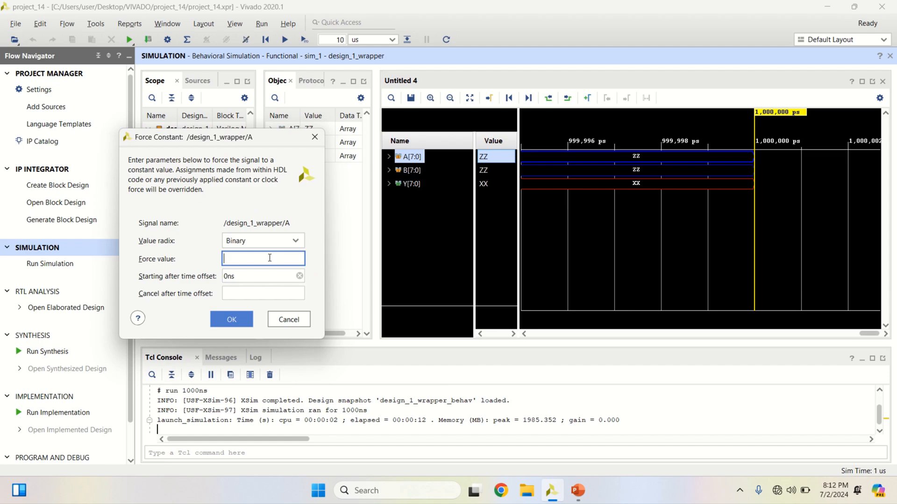
type("11001100")
left_click(232, 321)
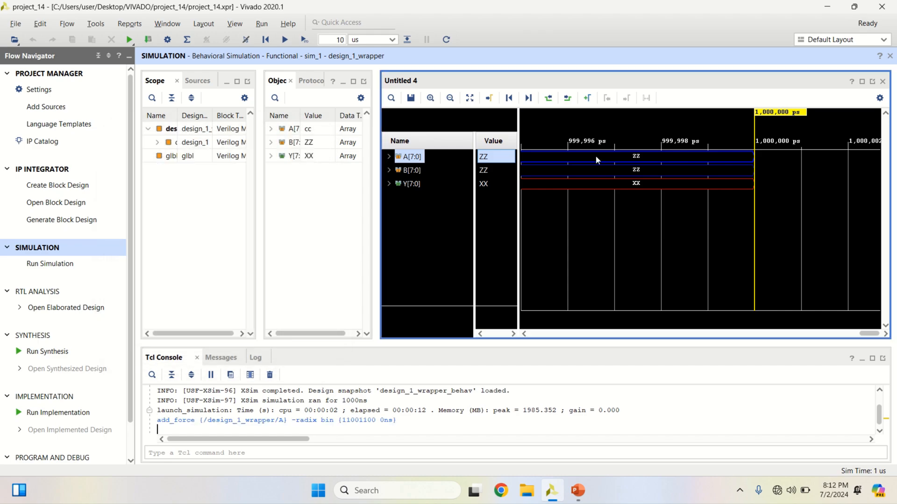
- Force input B to the constant binary value 11111111, starting after 0ns
left_click(415, 171)
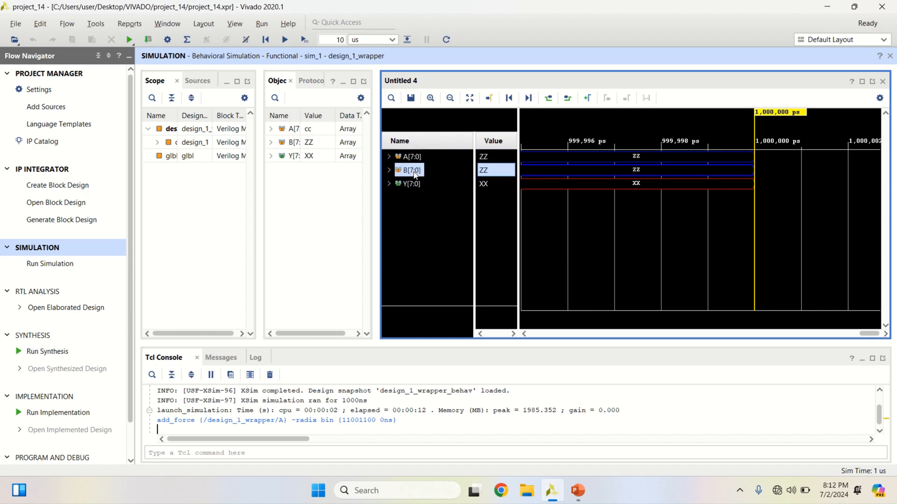
right_click(415, 174)
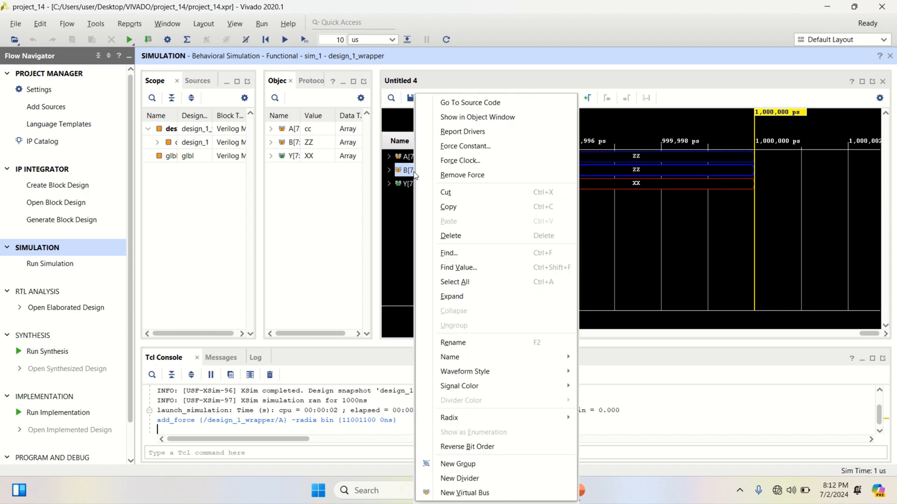
left_click(497, 147)
left_click(493, 246)
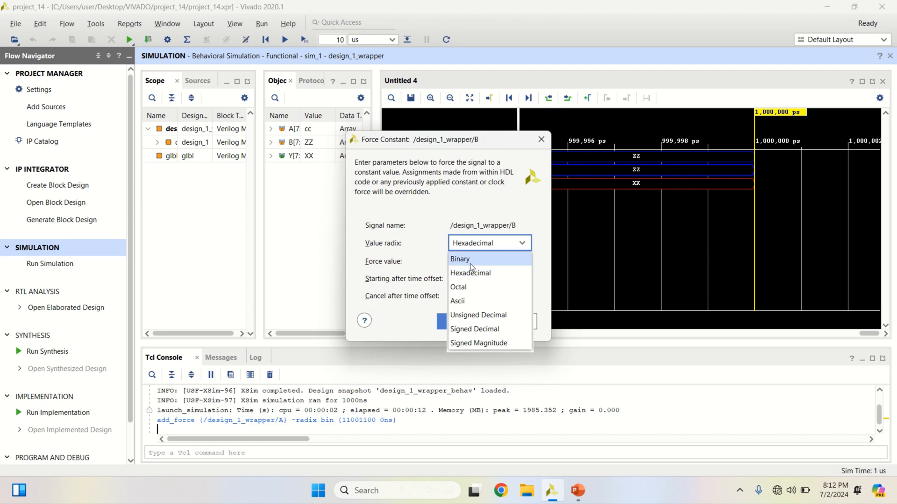
left_click(474, 261)
left_click(472, 261)
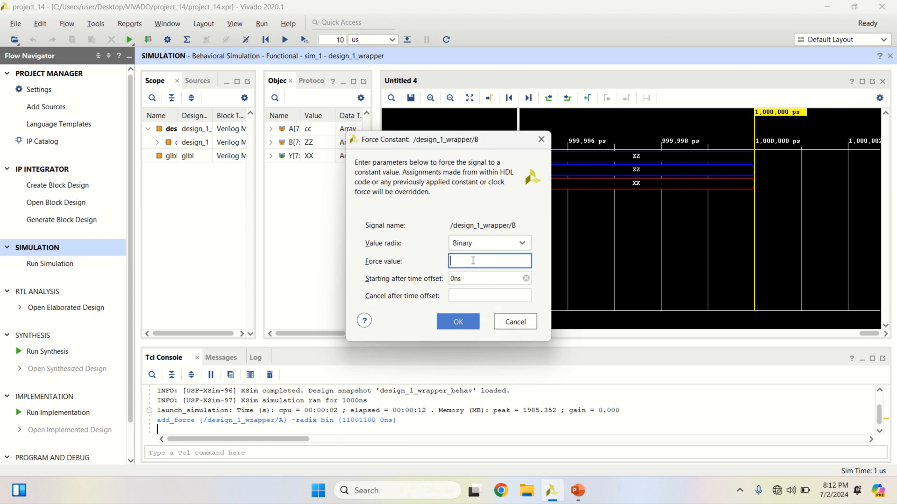
type("11111111")
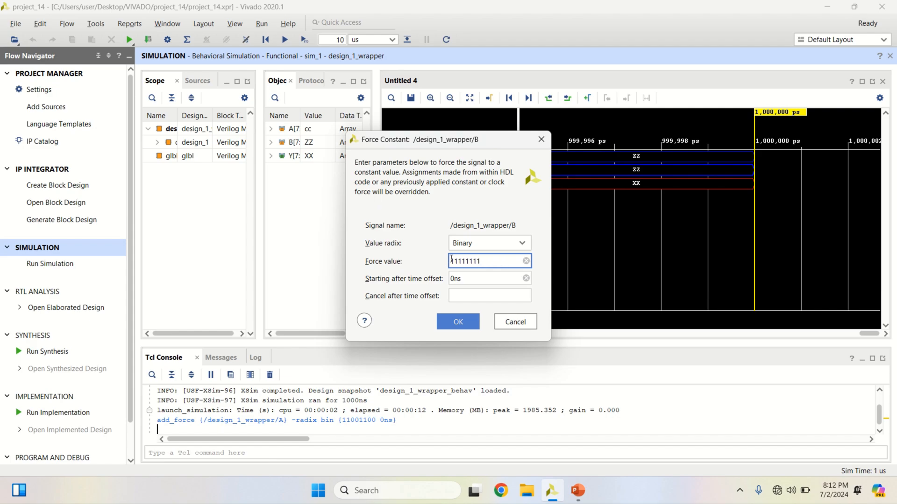
left_click(461, 323)
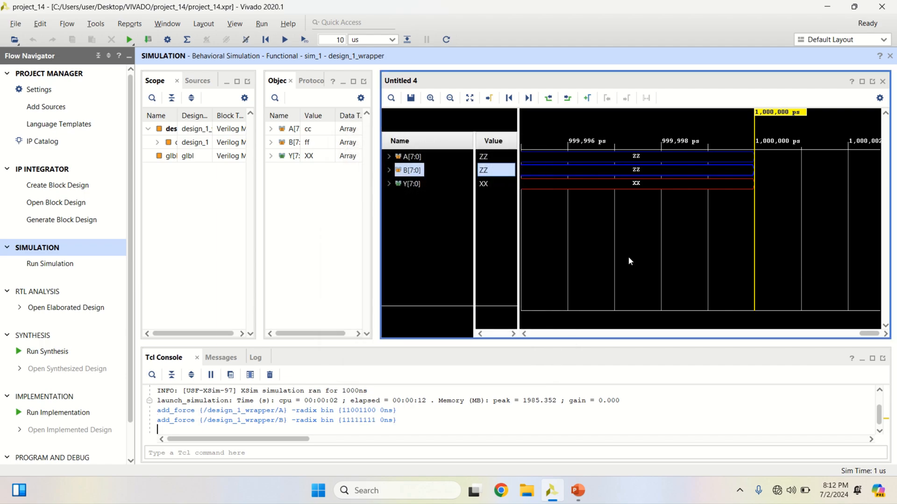
- Maximize the waveform window and run the simulation for 10 us
left_click(862, 79)
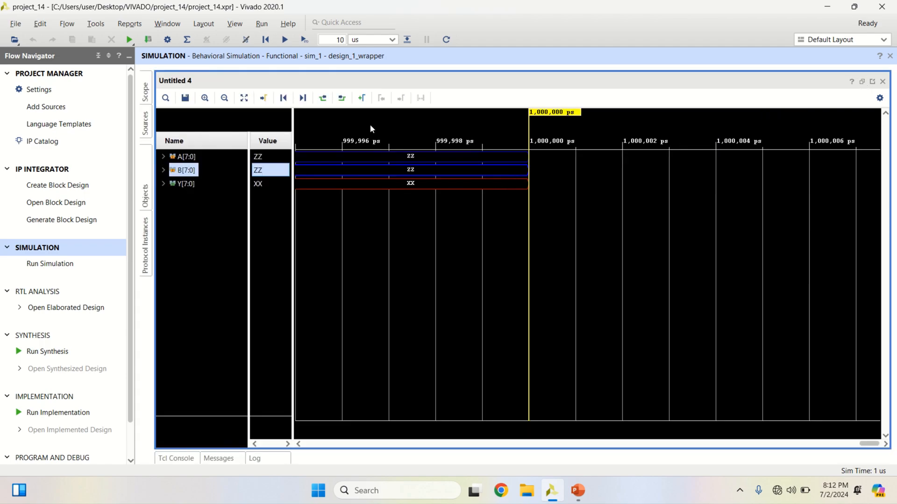
left_click(304, 40)
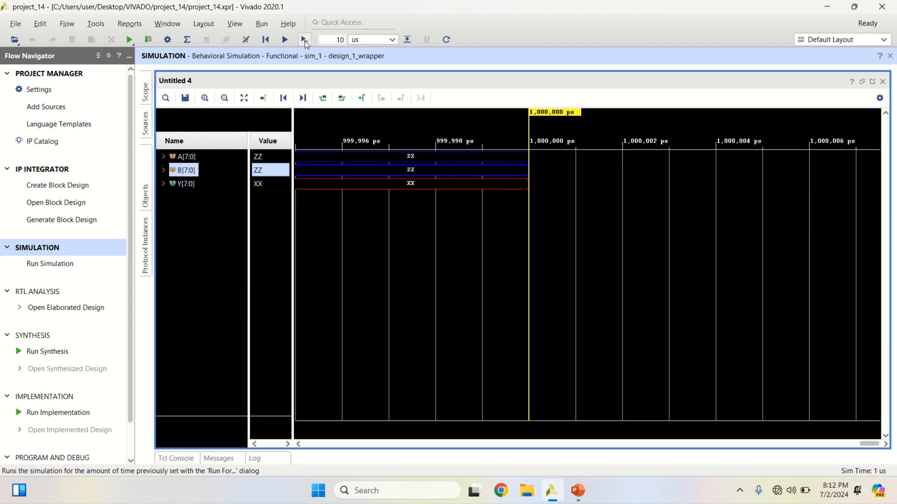
- Set the waveform radix of input signals A and B to binary
left_click(187, 158)
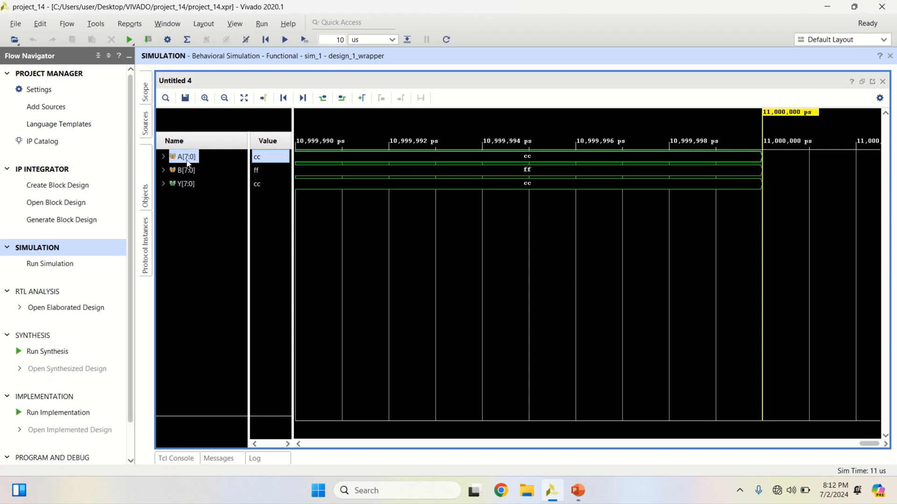
right_click(188, 162)
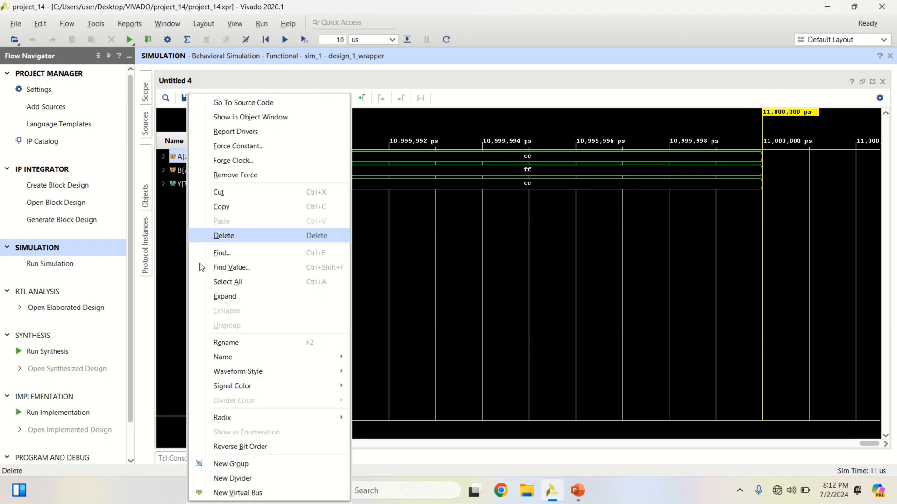
mouse_move(281, 417)
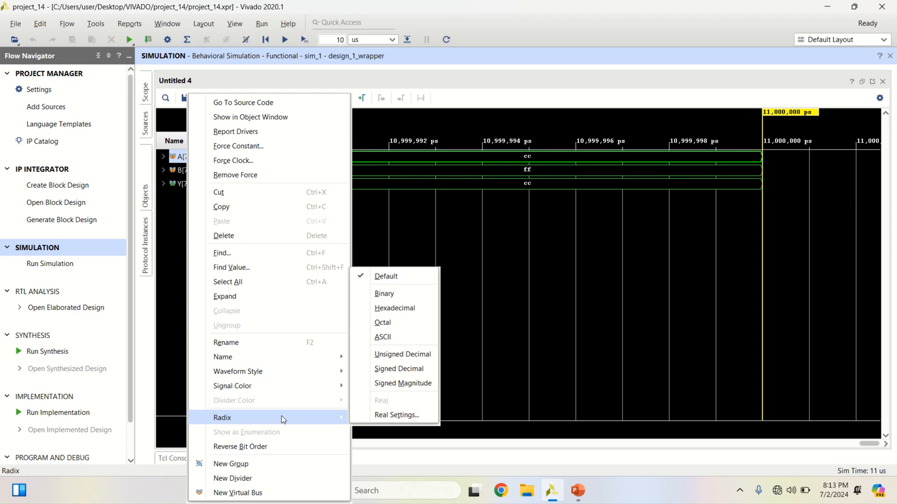
left_click(396, 294)
left_click(179, 174)
right_click(184, 174)
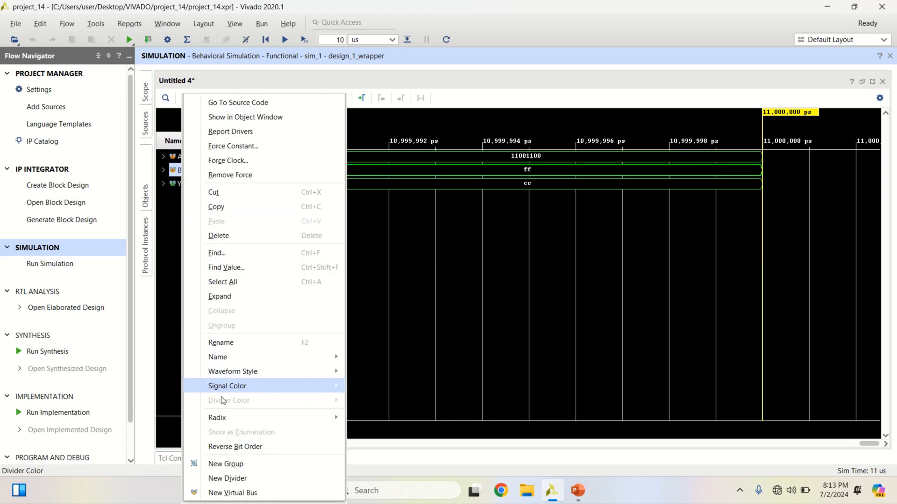
mouse_move(242, 417)
left_click(394, 291)
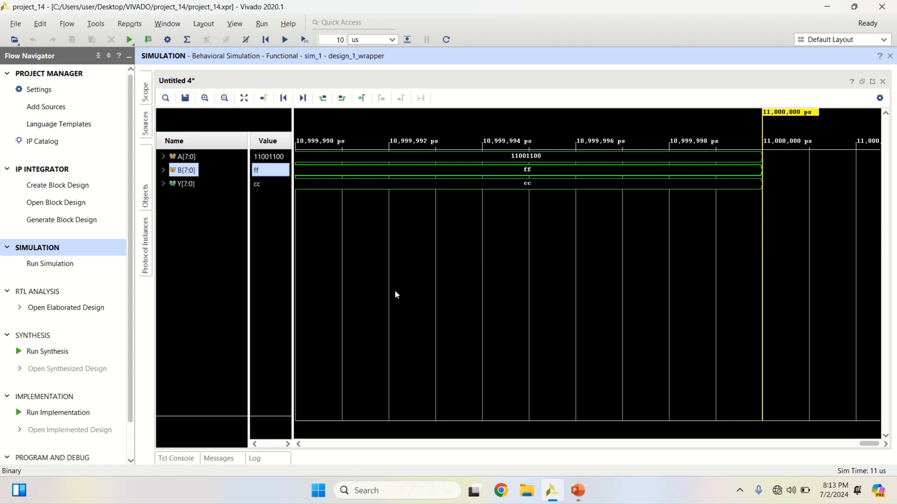
- Set the waveform radix of output Y to binary and check it against inputs A and B over the full simulation time
left_click(181, 184)
right_click(181, 184)
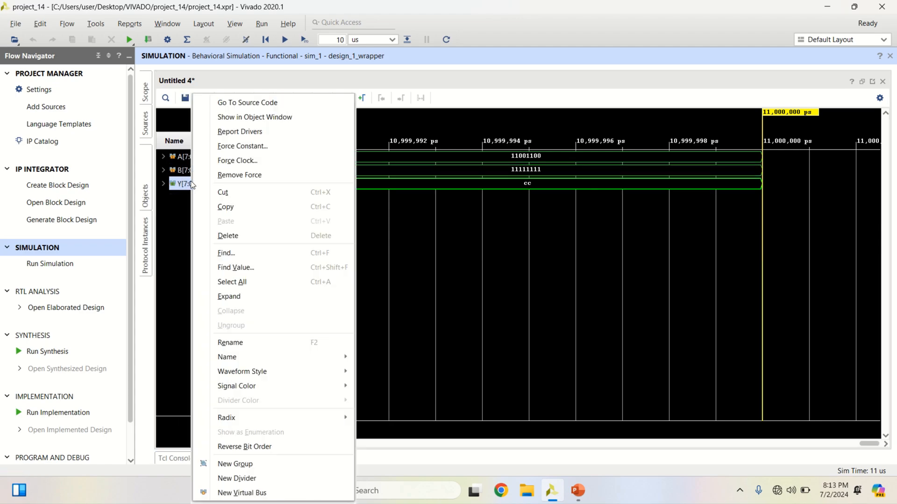
mouse_move(290, 414)
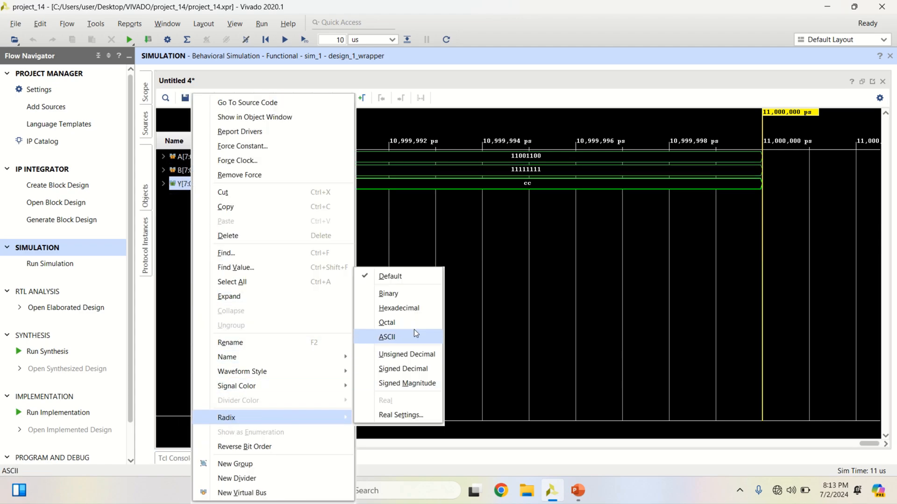
left_click(405, 290)
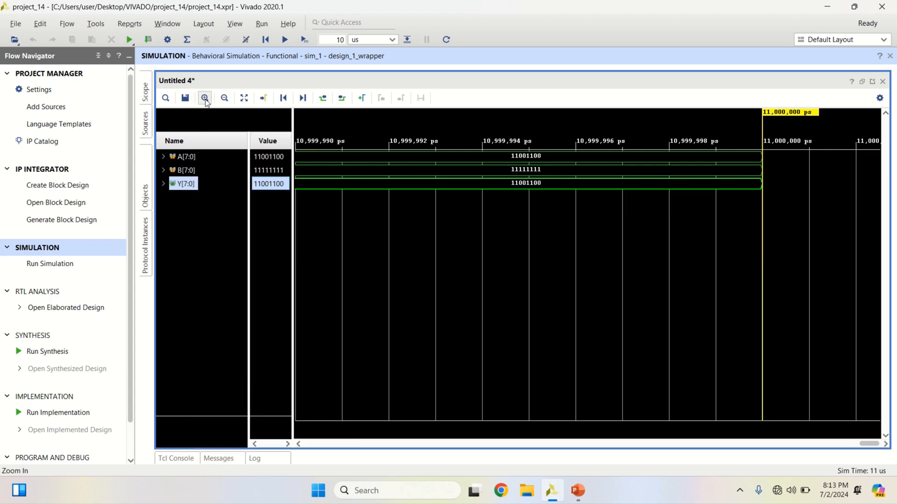
left_click(243, 98)
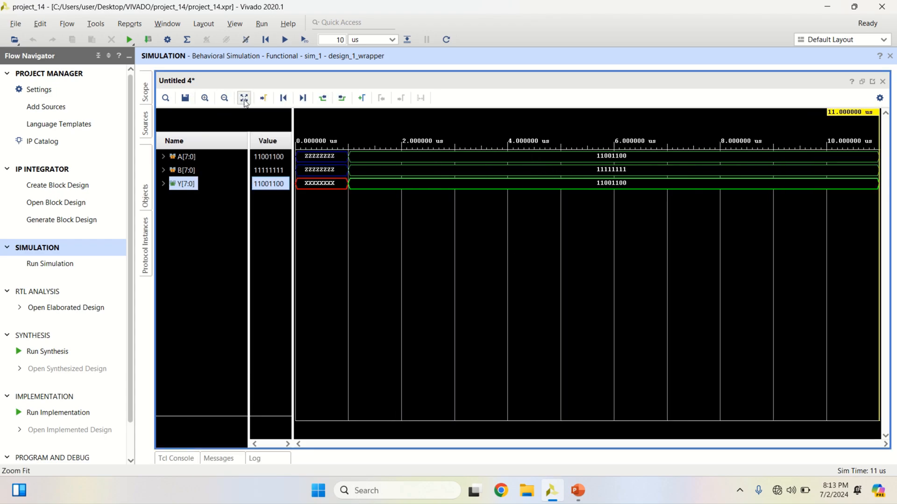
left_click(225, 99)
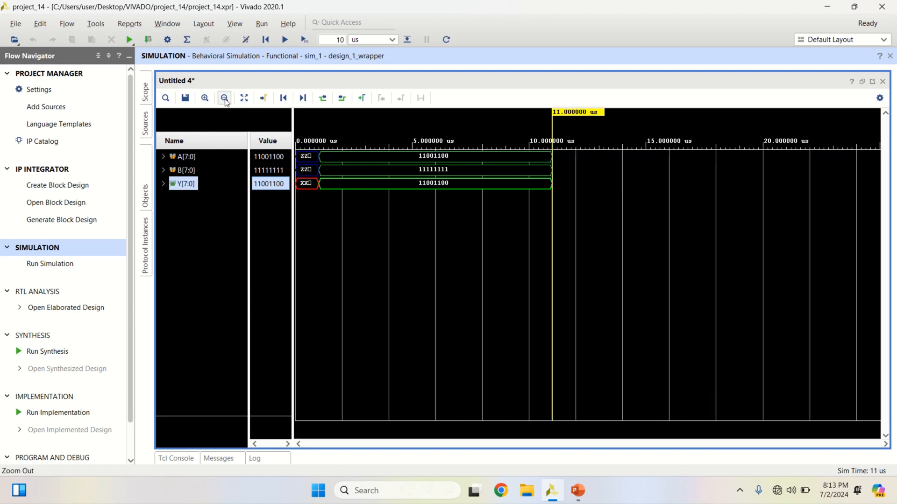
left_click(205, 99)
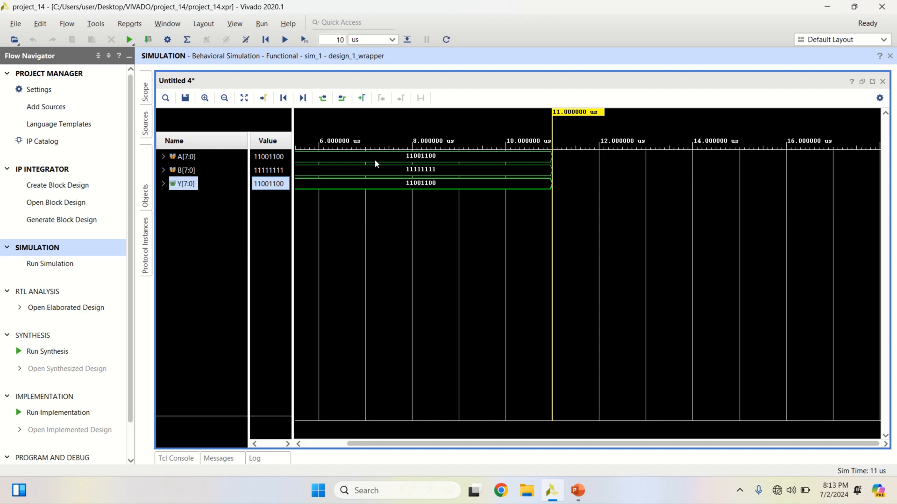
mouse_move(412, 155)
- Reopen the design_1 block design from under design_1_wrapper in the design sources
left_click(145, 125)
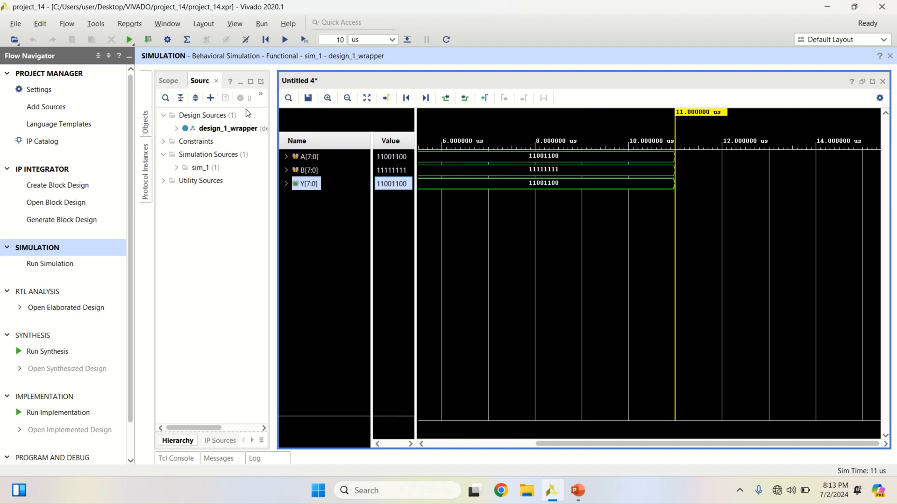
left_click(169, 81)
left_click(207, 81)
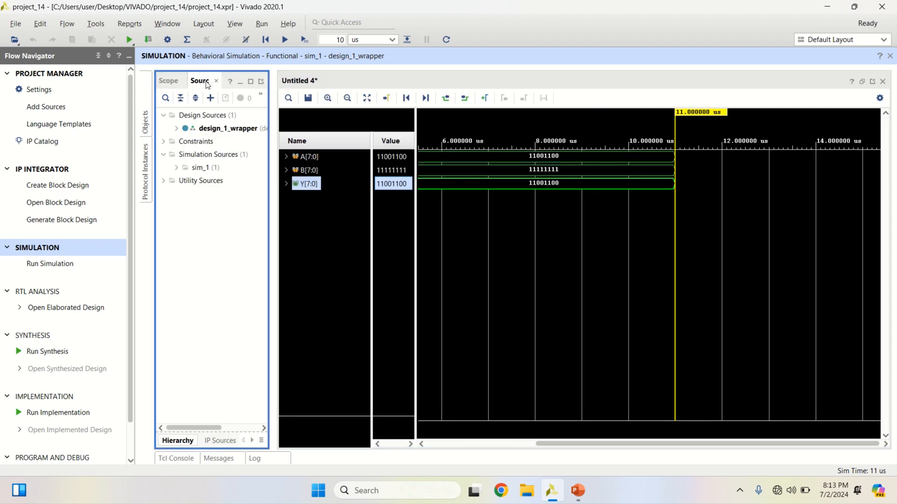
left_click(176, 129)
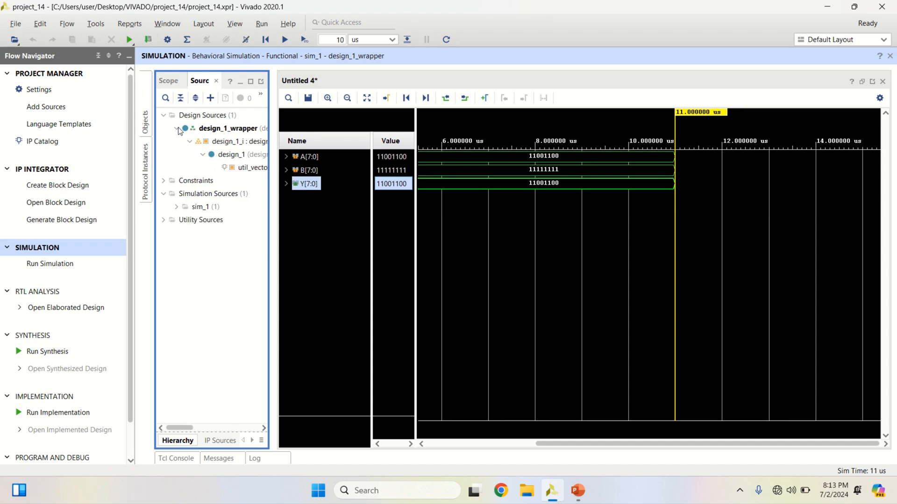
double_click(236, 141)
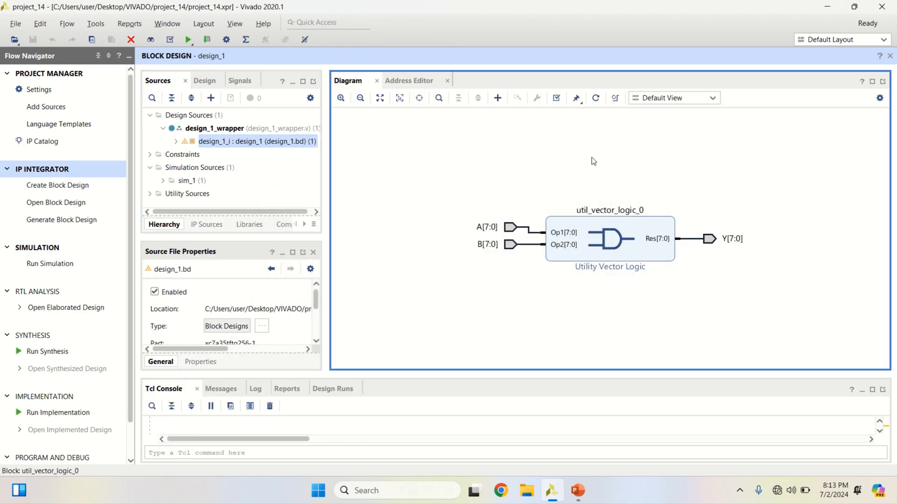
- Find the Utility Reduced Logic IP by searching for "util" and add it to the block design
left_click(498, 97)
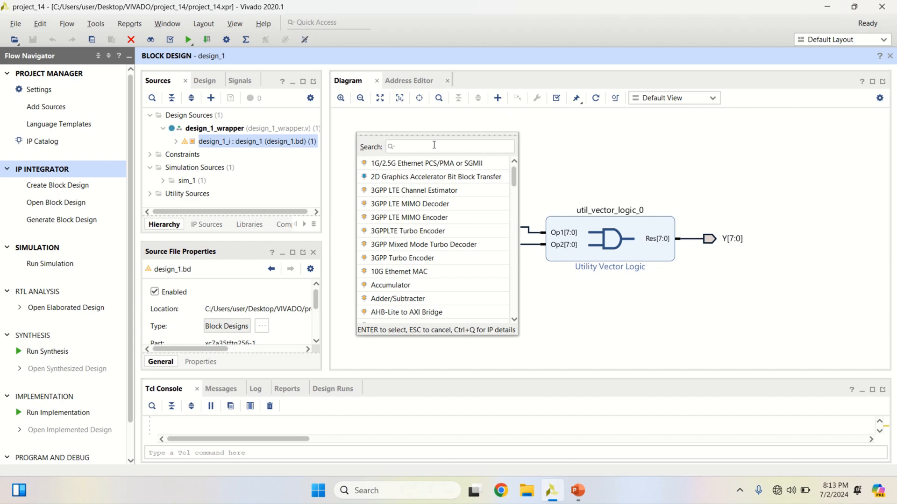
type("util")
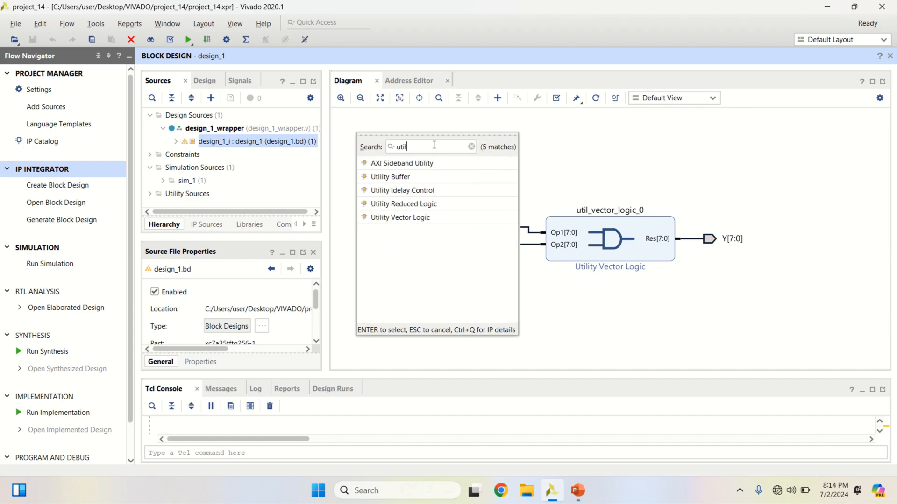
double_click(425, 204)
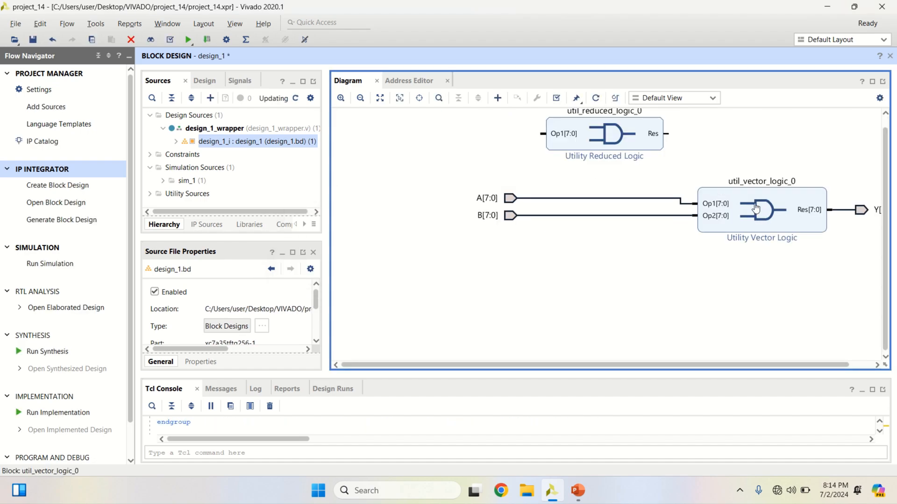
- Delete the Utility Vector Logic block from the block design
left_click(736, 204)
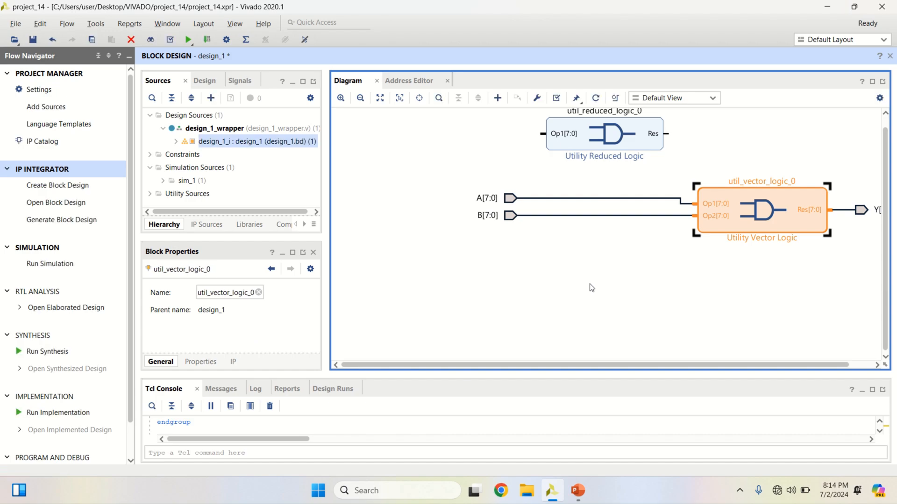
key("Delete")
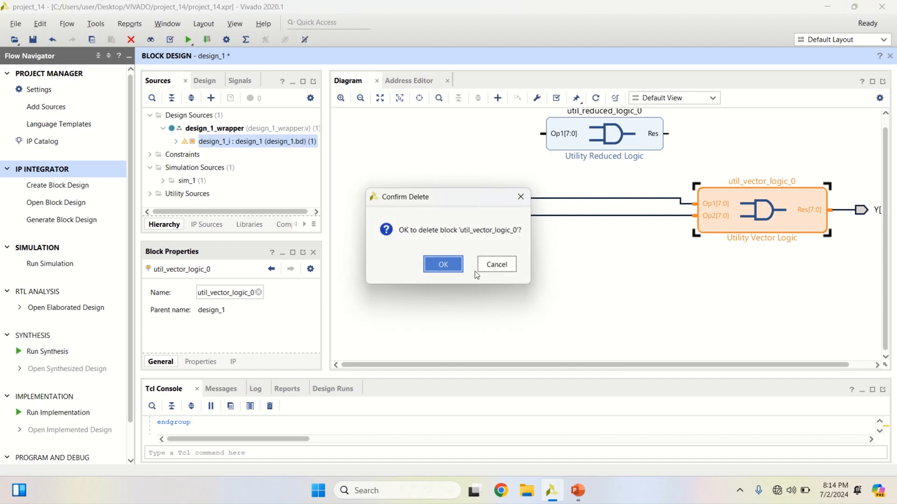
left_click(444, 265)
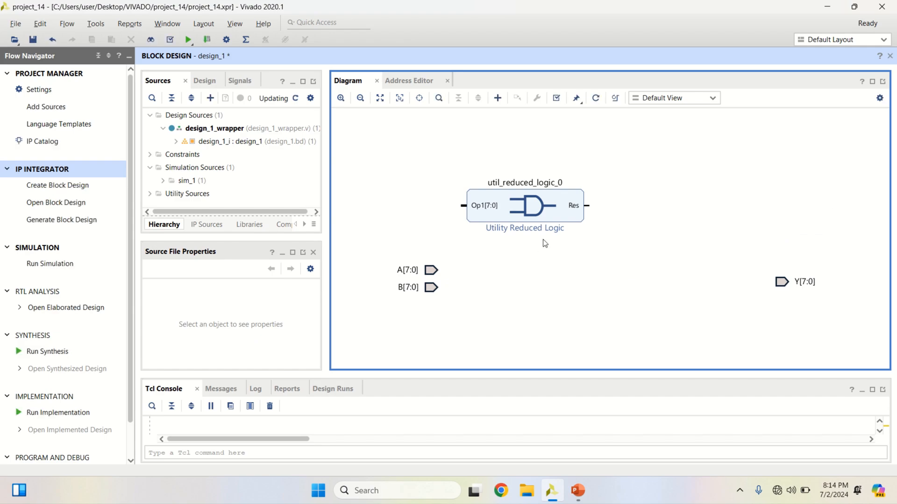
- Review the Utility Reduced Logic block's configuration and accept C Size 8 with the "and" operation
left_click(497, 198)
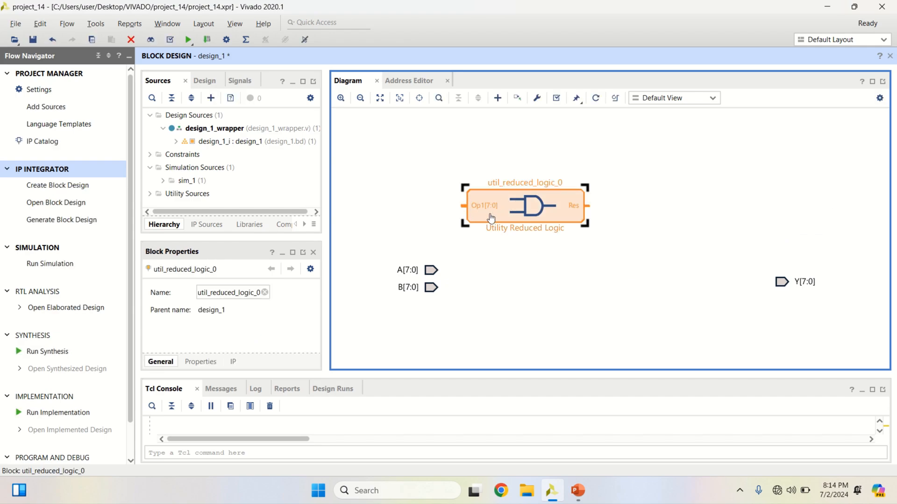
double_click(497, 196)
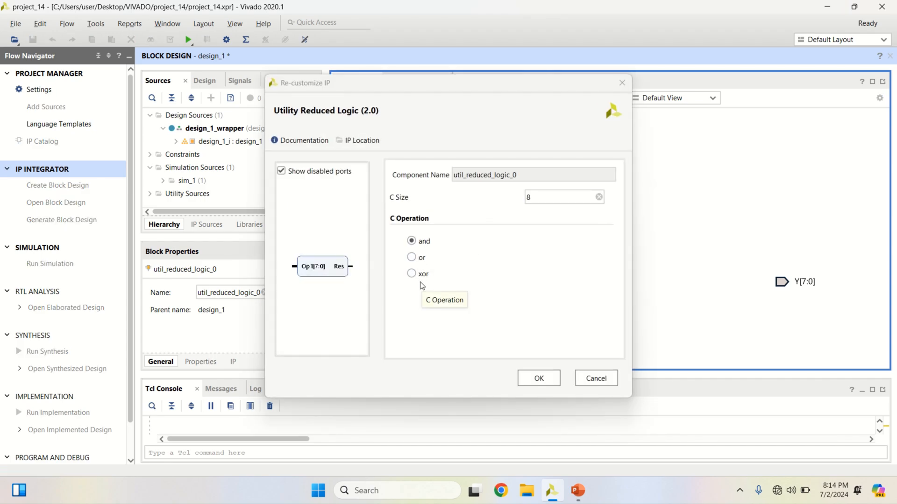
left_click(545, 380)
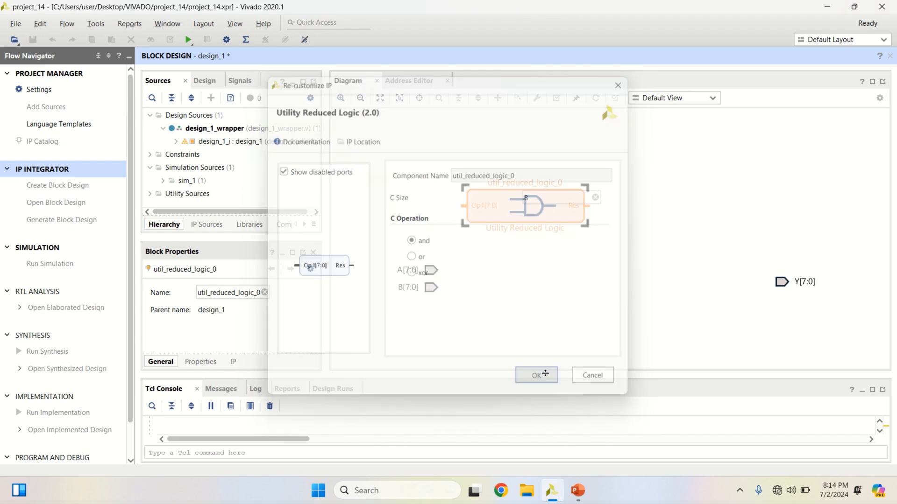
left_click(645, 213)
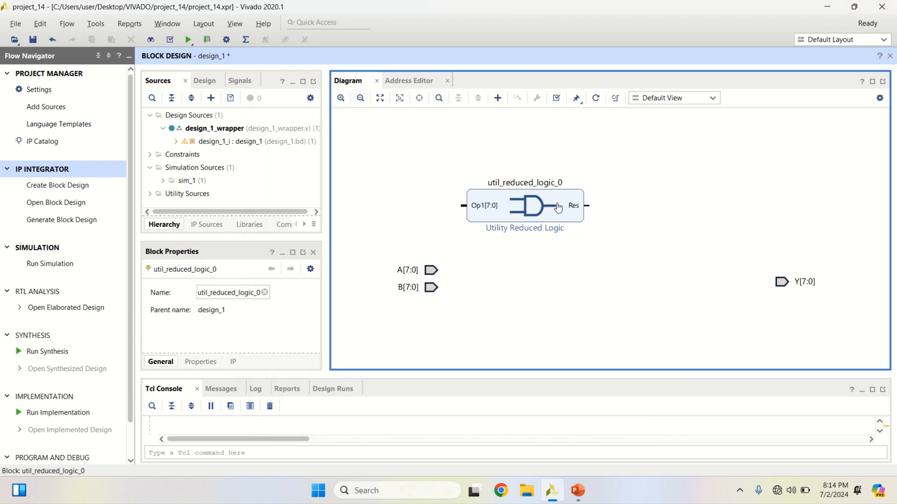
- Place the Utility Reduced Logic block level with the external ports and delete the unconnected ports B, Y and A
left_click_drag(558, 203, 570, 268)
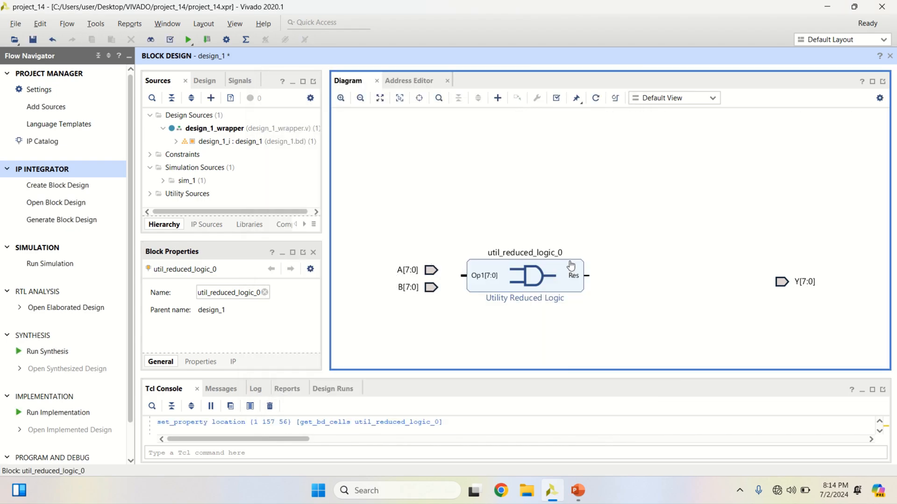
left_click(431, 288)
key("Delete")
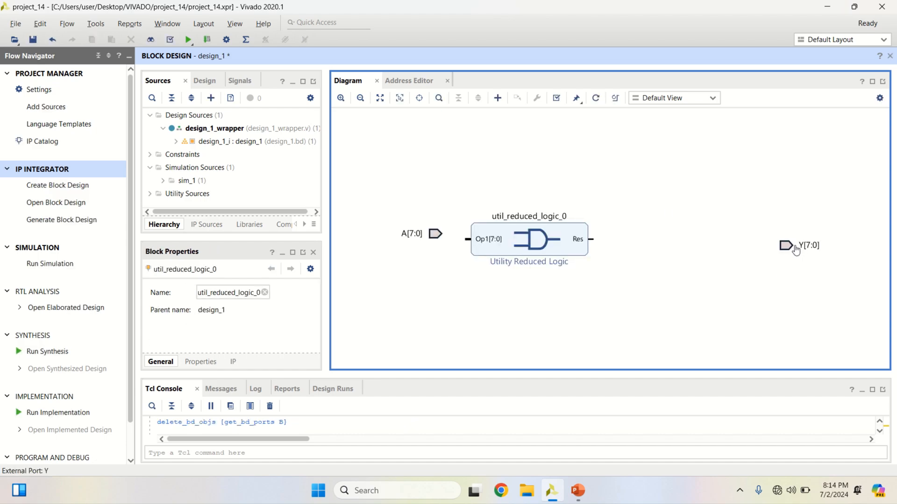
left_click(786, 245)
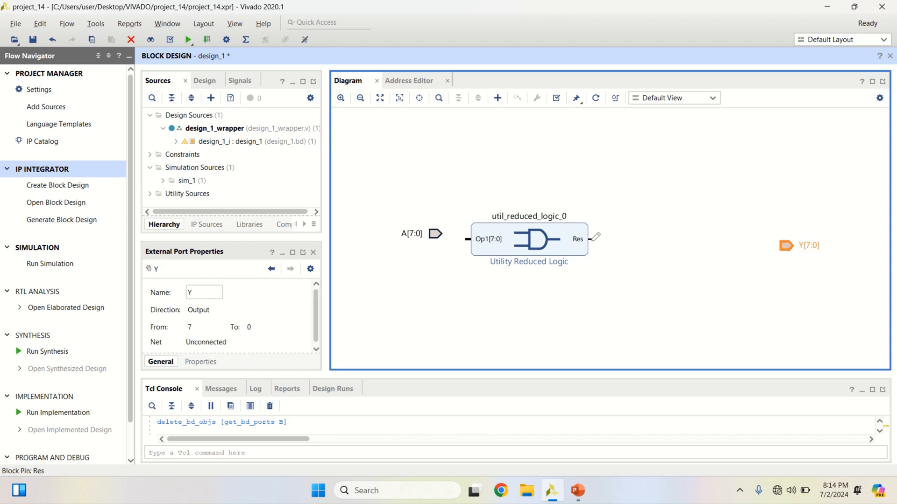
key("Delete")
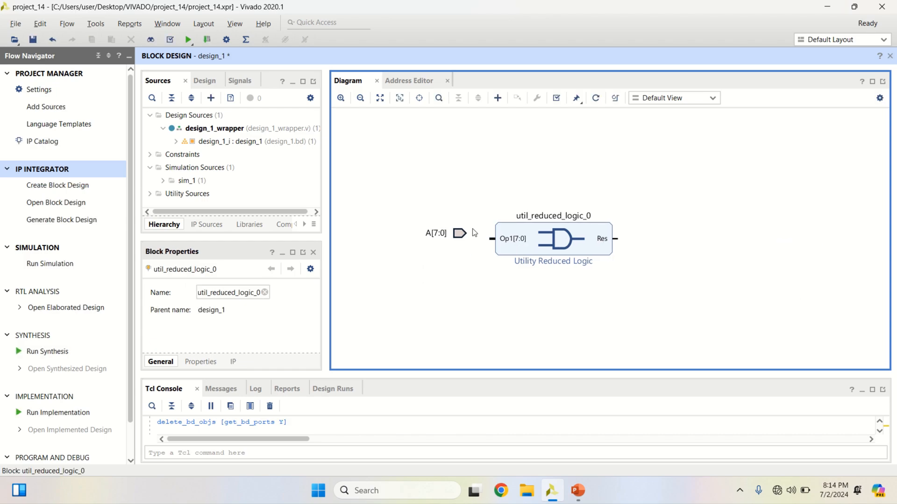
left_click(458, 235)
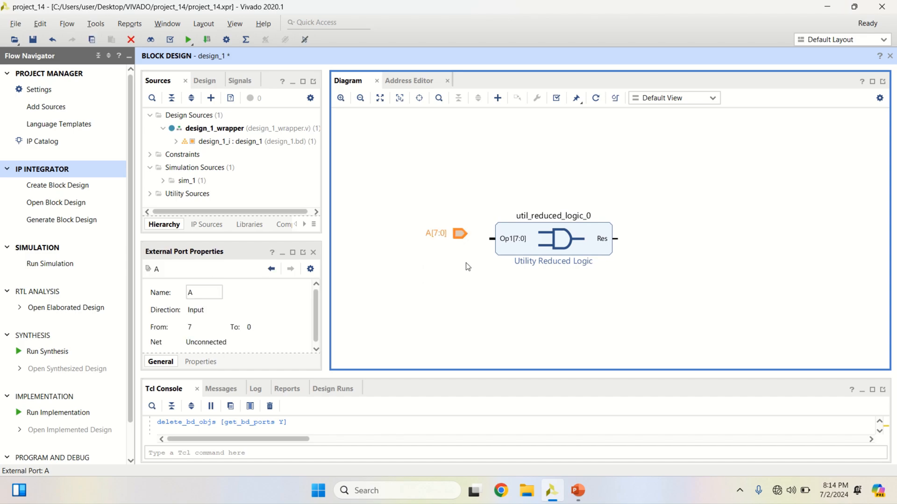
key("Delete")
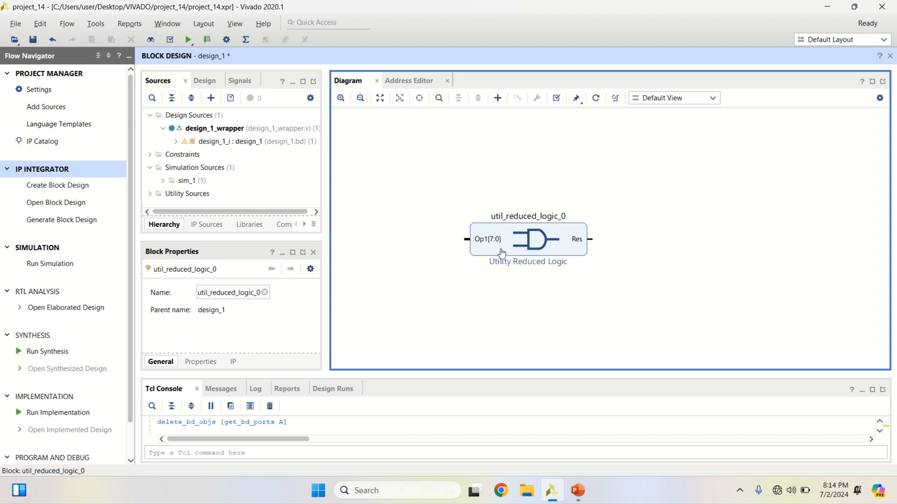
- Create an input port named A as a 7 to 0 vector connected to the Op1 pin of the reduced logic block
scroll(503, 257, "up", 2)
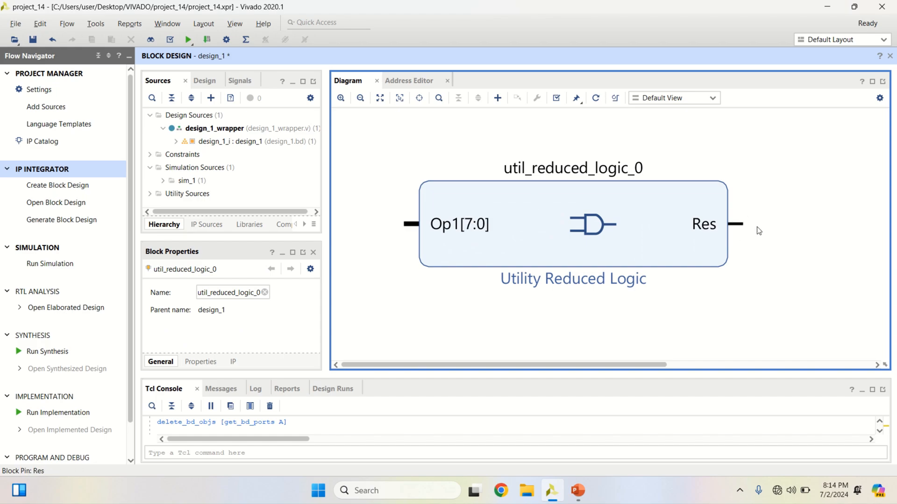
right_click(411, 223)
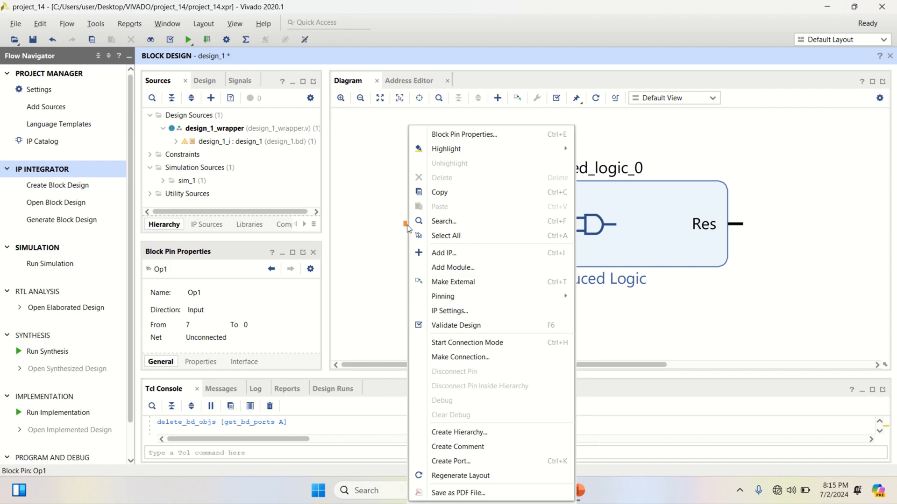
left_click(459, 462)
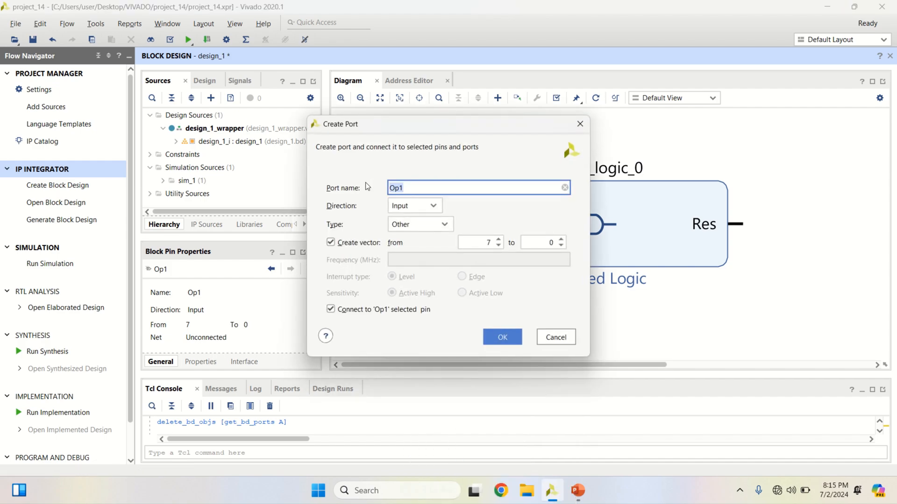
type("A")
left_click(520, 347)
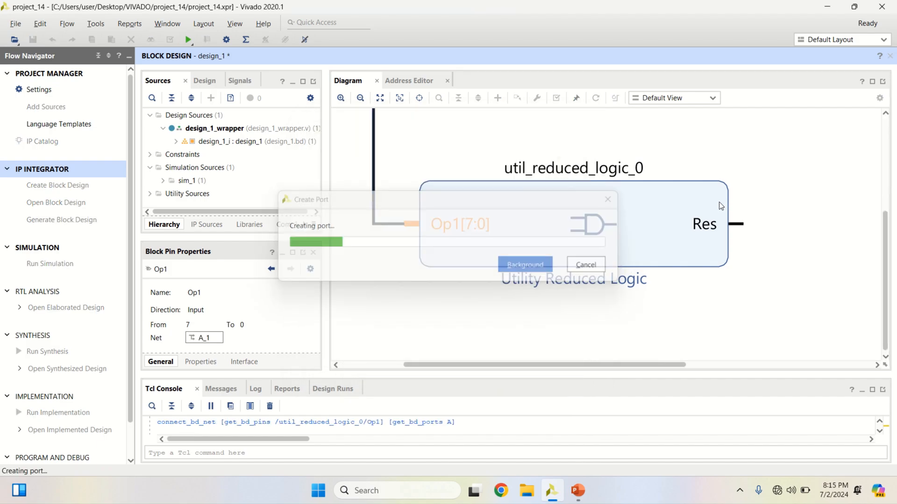
- Create a single-bit output port named Y connected to the Res pin, and regenerate the diagram layout
left_click(380, 98)
left_click(617, 235)
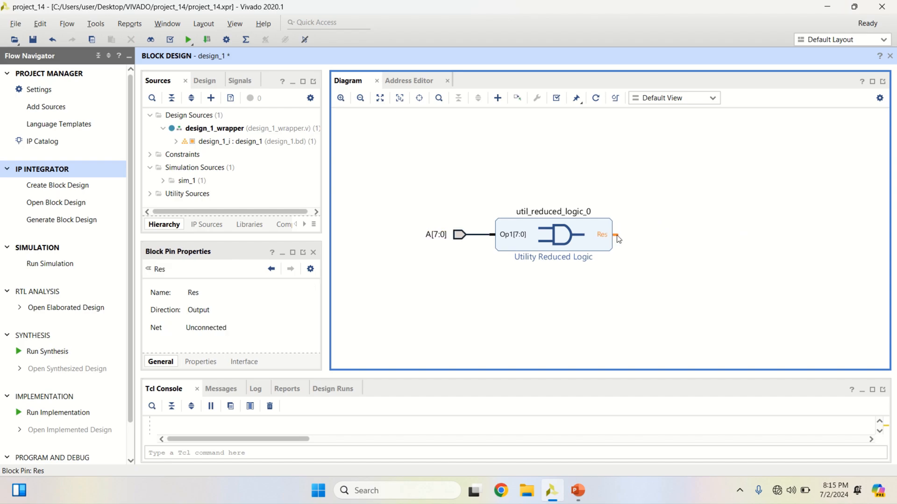
right_click(617, 238)
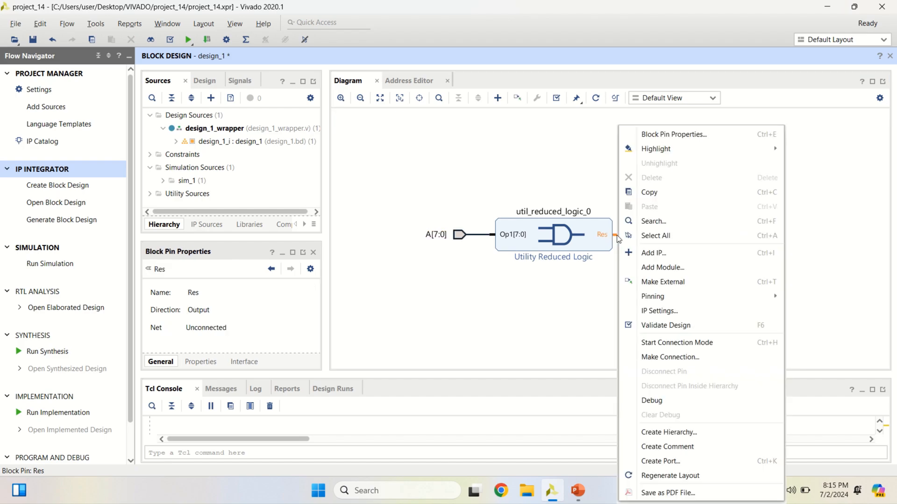
left_click(683, 461)
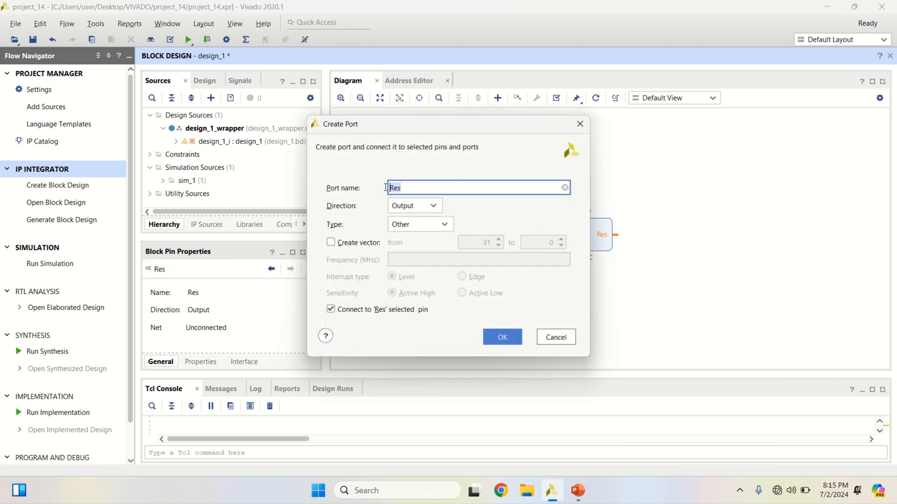
type("Y")
left_click(504, 339)
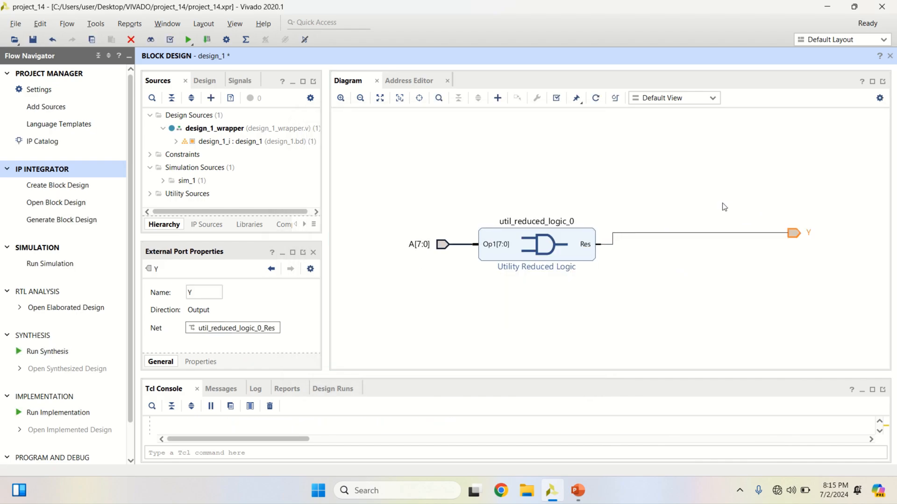
left_click(595, 98)
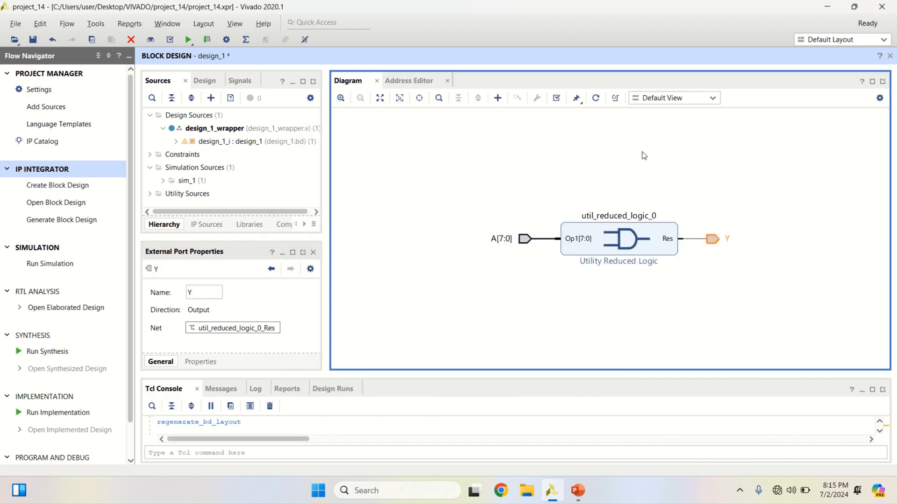
- Validate the reduced logic block design, dismiss the validation result and clear the selection in the diagram
left_click(556, 98)
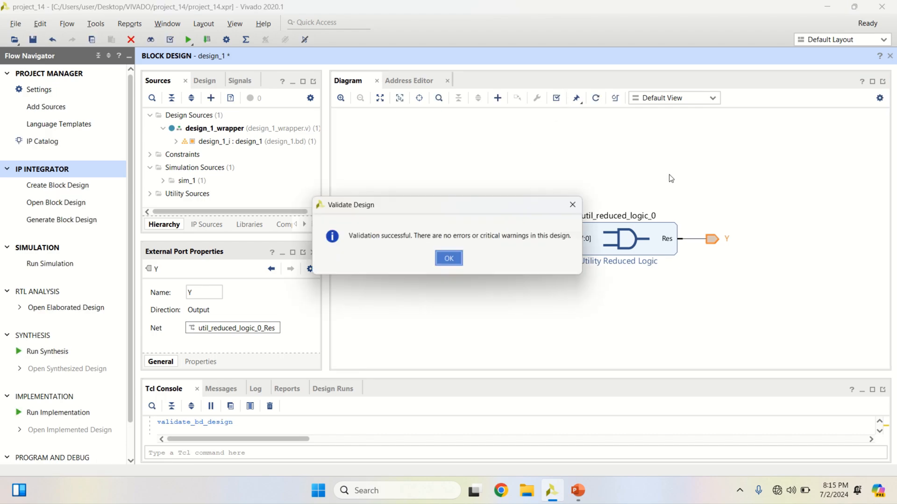
left_click(457, 260)
scroll(673, 260, "up", 3)
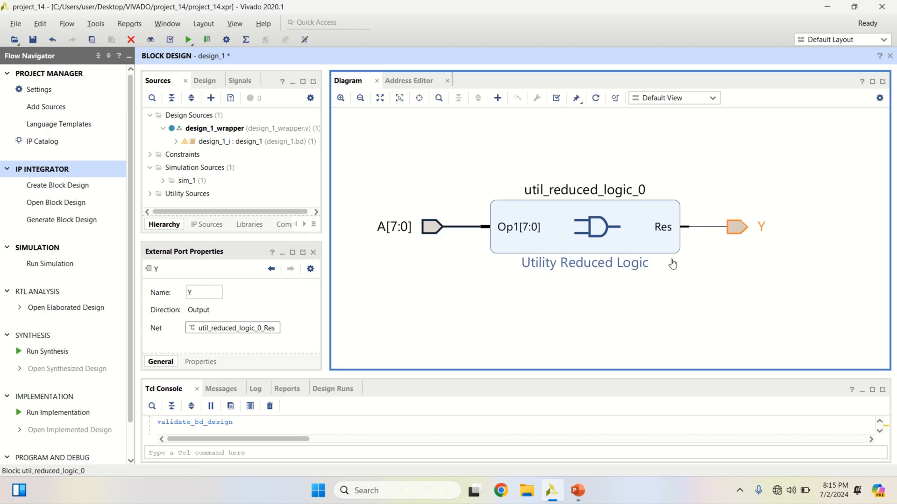
left_click(400, 131)
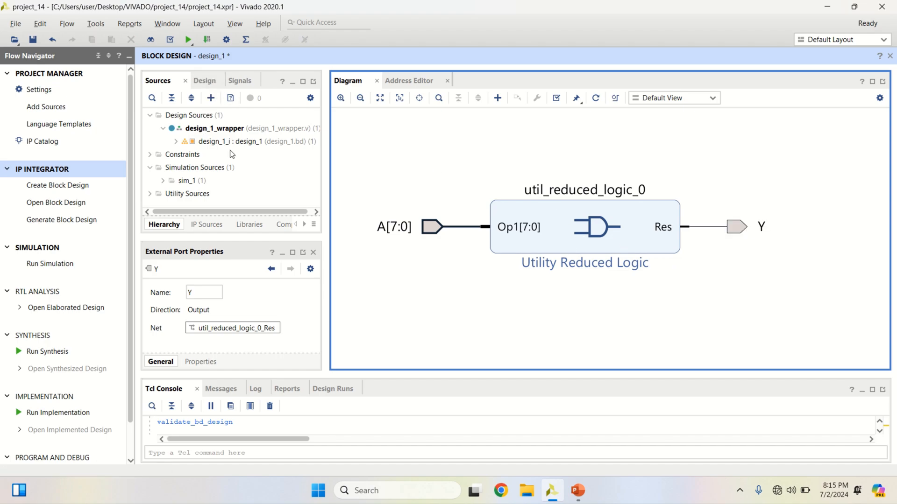
- Create the HDL wrapper for the design_1 block design in the design sources
left_click(239, 143)
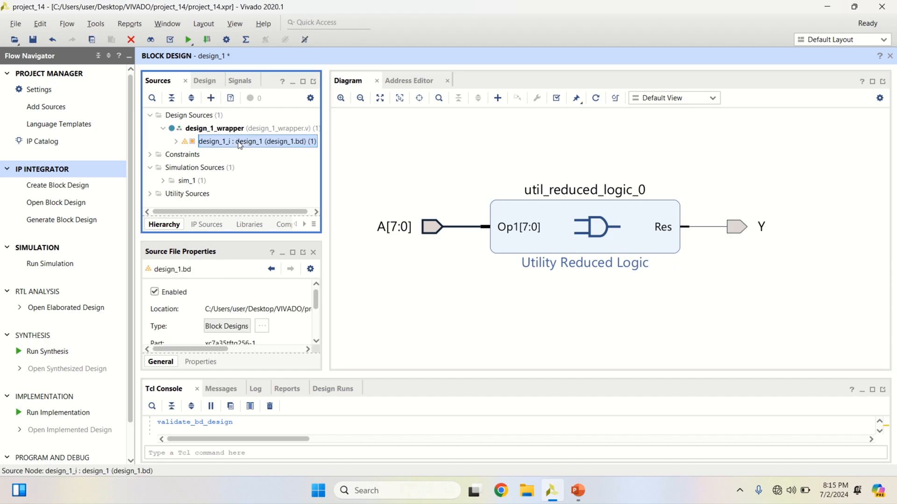
right_click(239, 144)
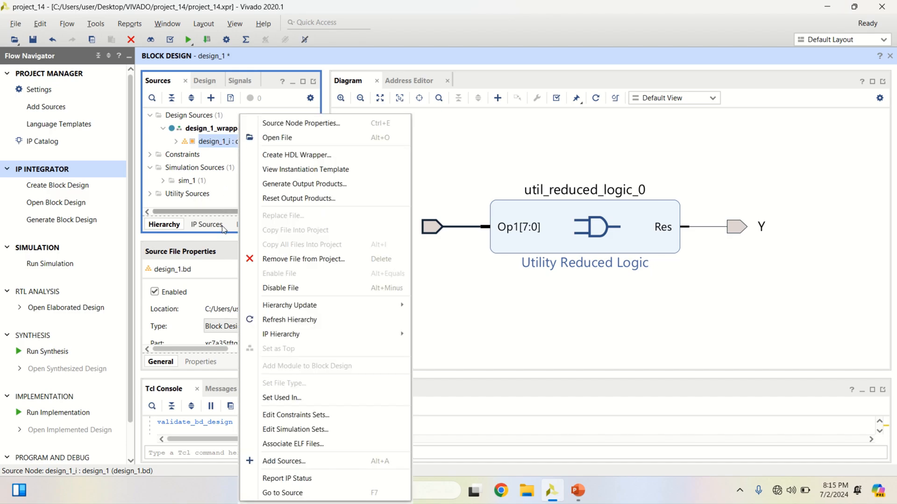
left_click(335, 154)
left_click(506, 297)
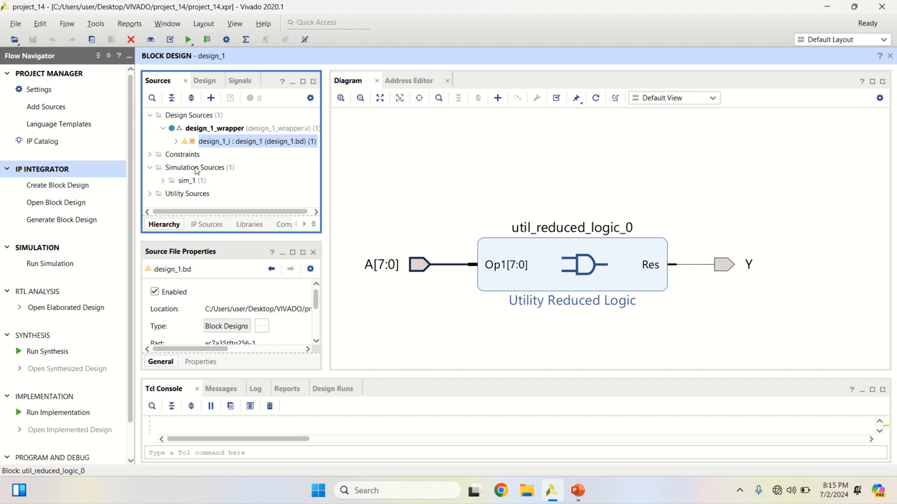
- Run a new behavioral simulation of the reduced logic design in place of the previous simulation
left_click(47, 265)
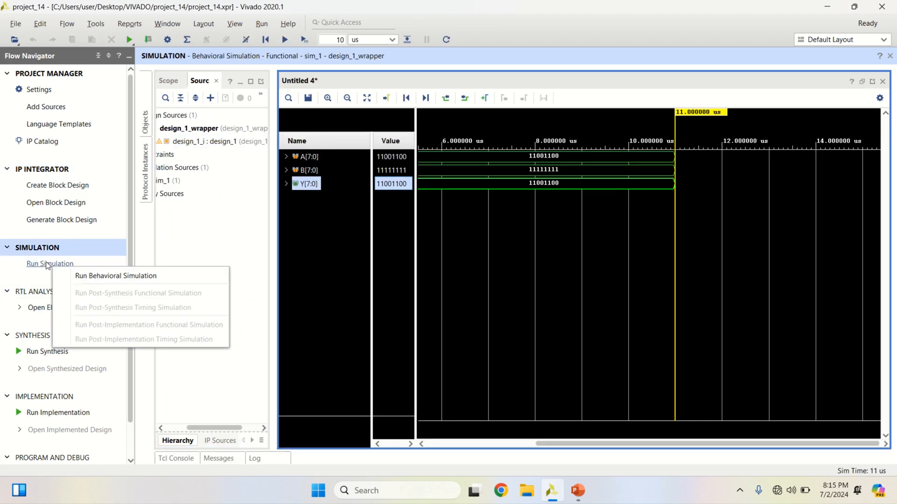
left_click(132, 276)
left_click(430, 265)
left_click(456, 264)
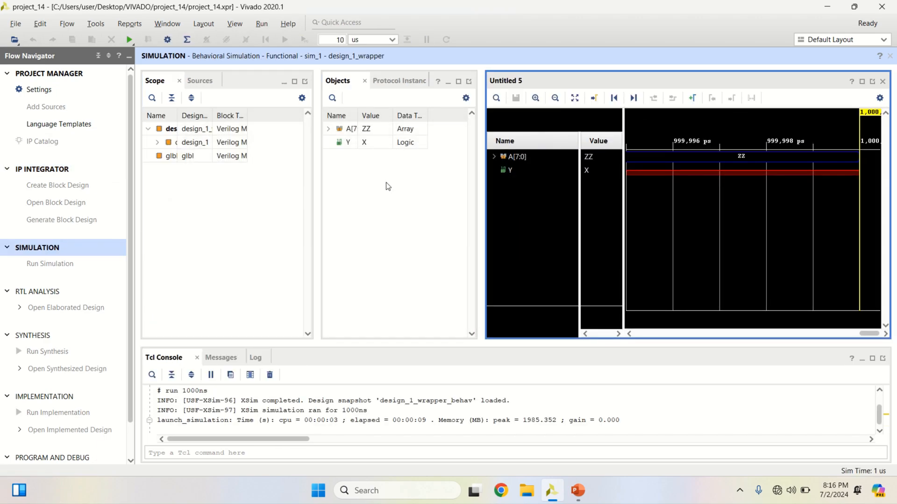
- Force input A to the constant 11111111 in binary radix and run the simulation for 10 us
left_click_drag(319, 203, 255, 203)
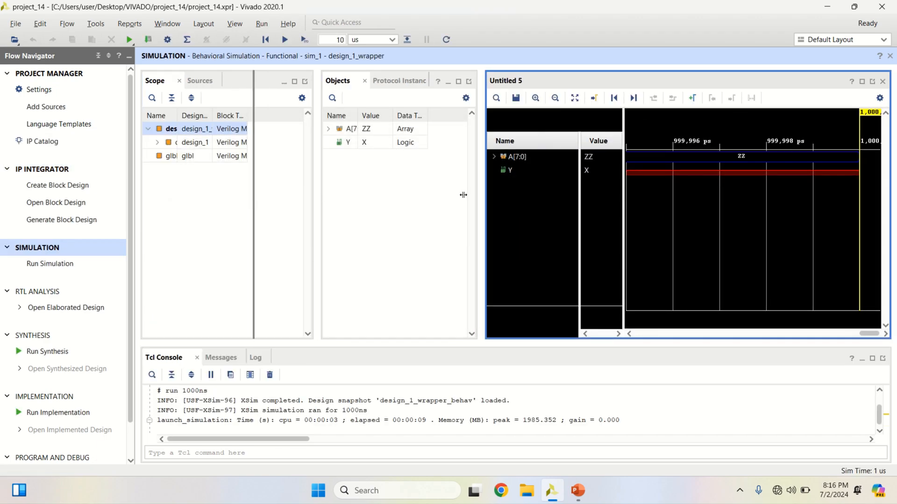
left_click(450, 159)
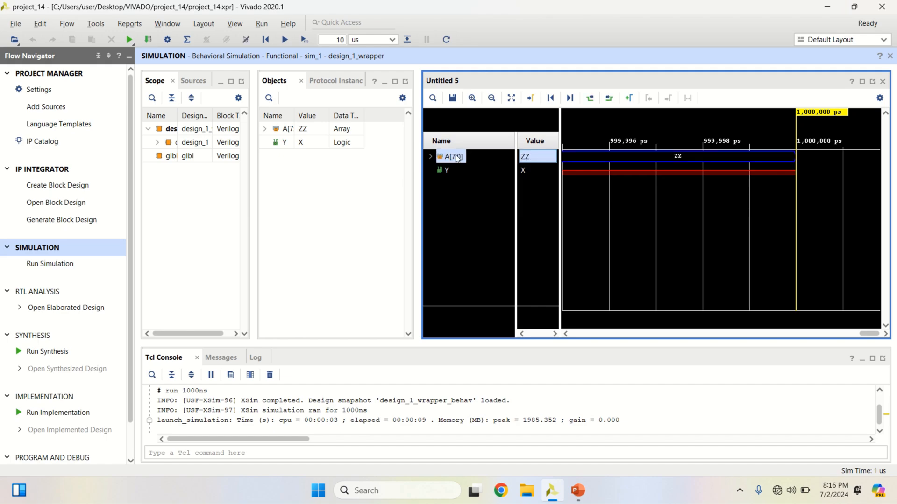
right_click(453, 161)
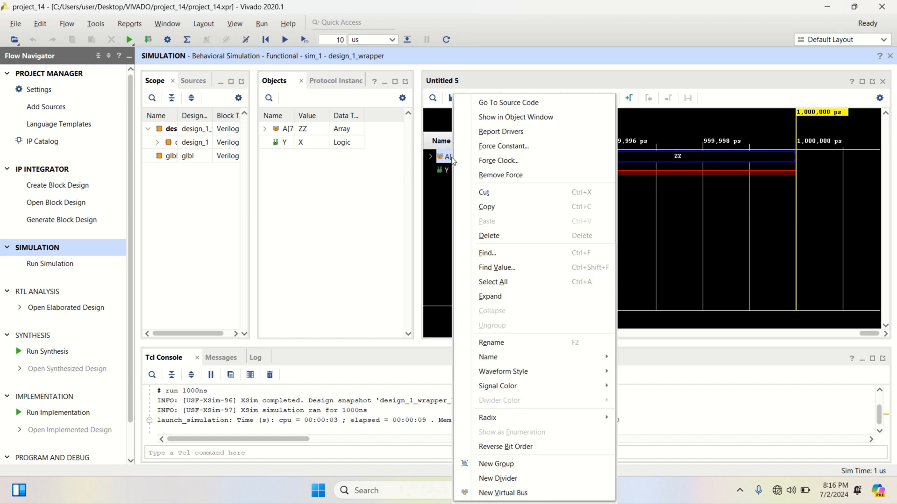
left_click(524, 147)
left_click(488, 243)
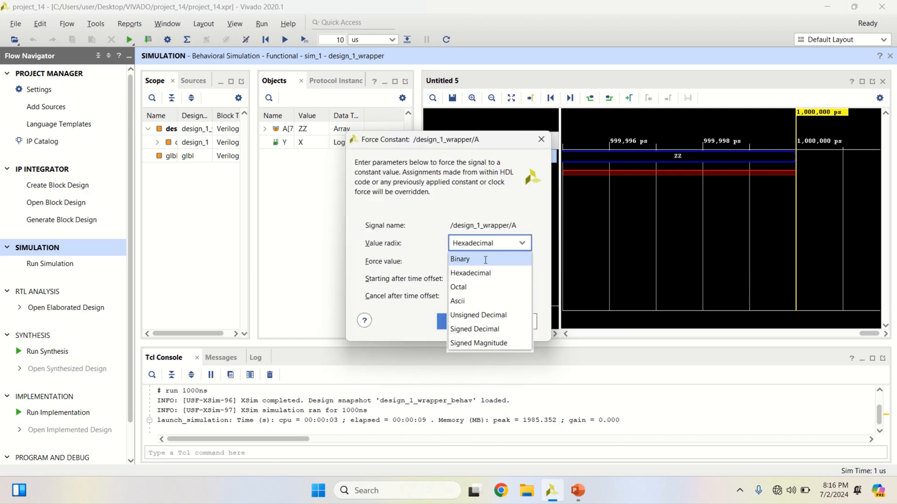
left_click(485, 259)
left_click(490, 261)
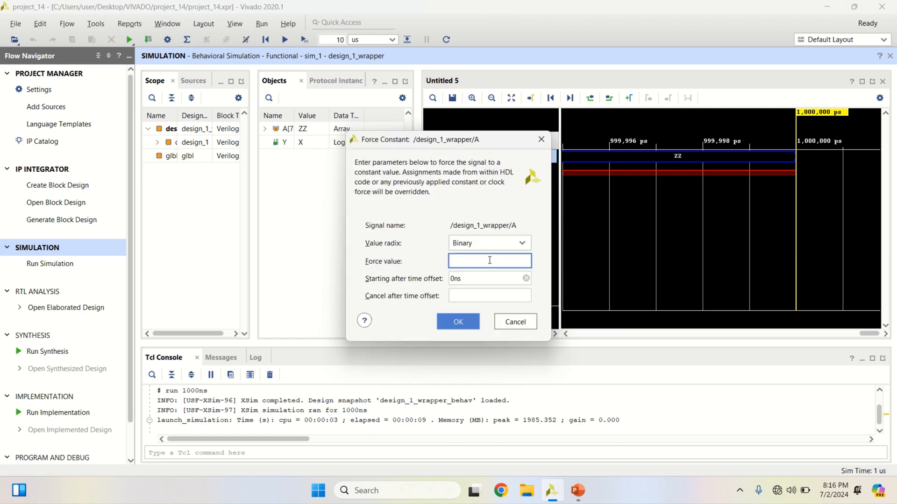
type("11111111")
left_click(458, 321)
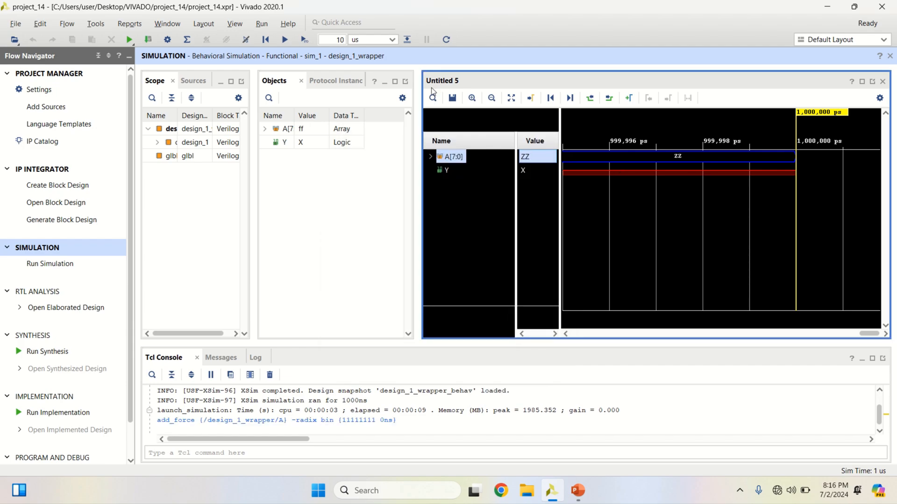
left_click(304, 40)
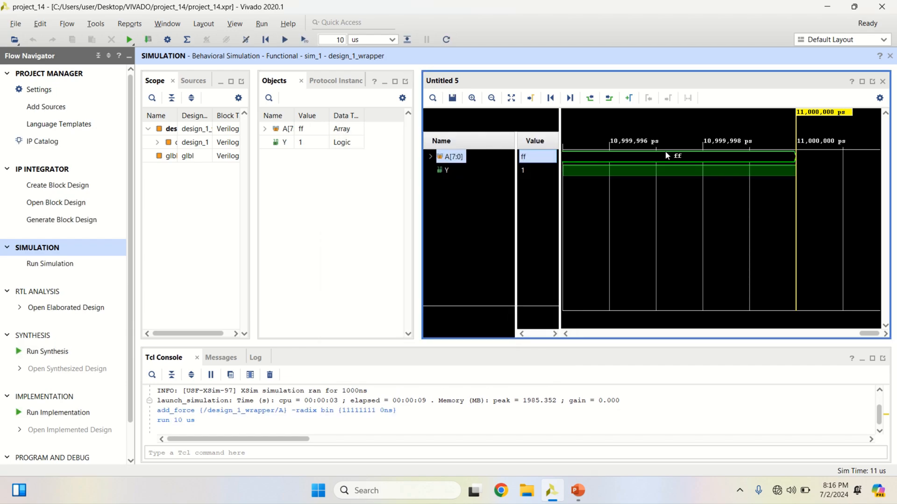
- Display the value of A[7:0] in binary radix, enlarge the waveform window and select signal Y
right_click(528, 162)
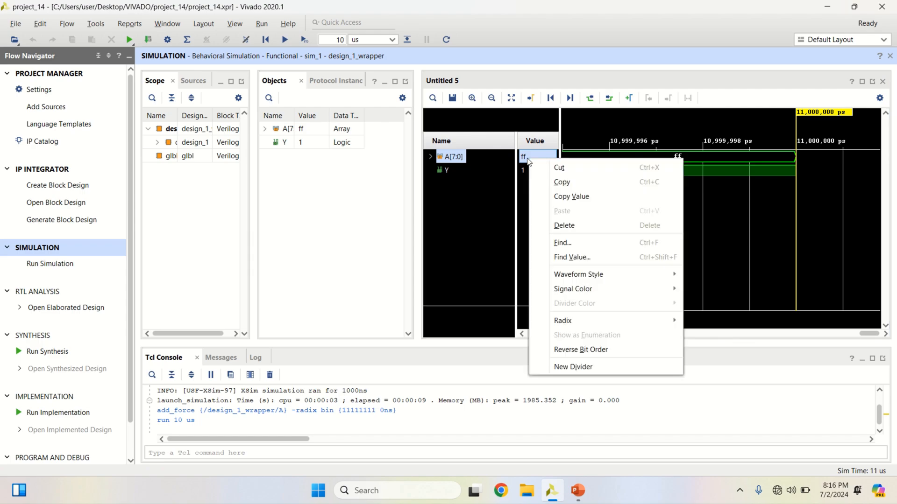
mouse_move(607, 321)
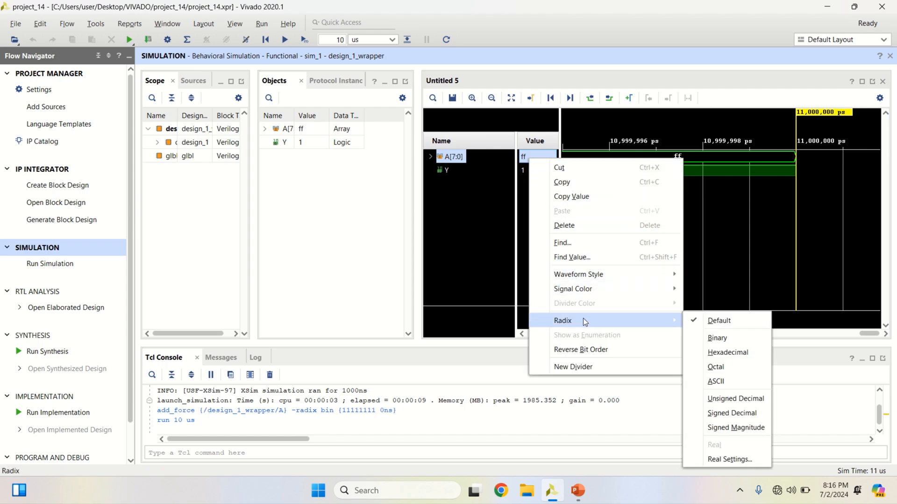
left_click(747, 335)
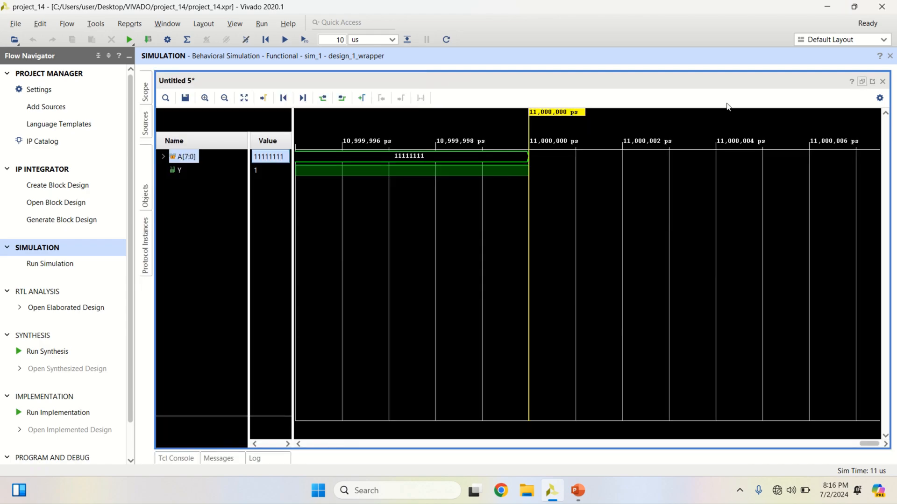
left_click(862, 81)
left_click(177, 172)
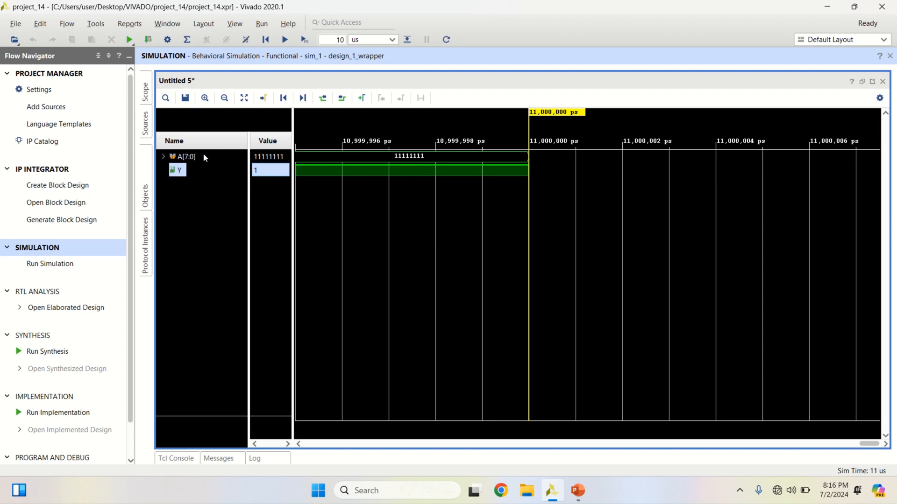
- Force input A to the constant 10111111 in binary radix and run the simulation for another 10 us
right_click(188, 162)
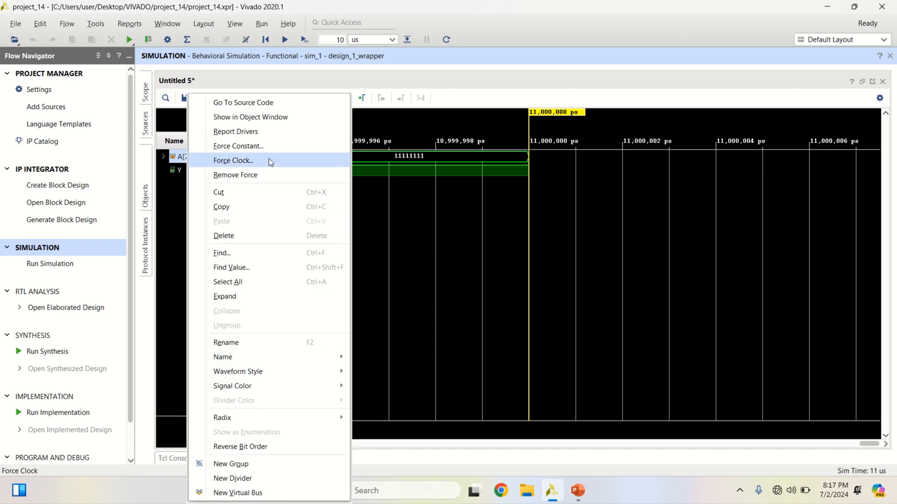
left_click(268, 146)
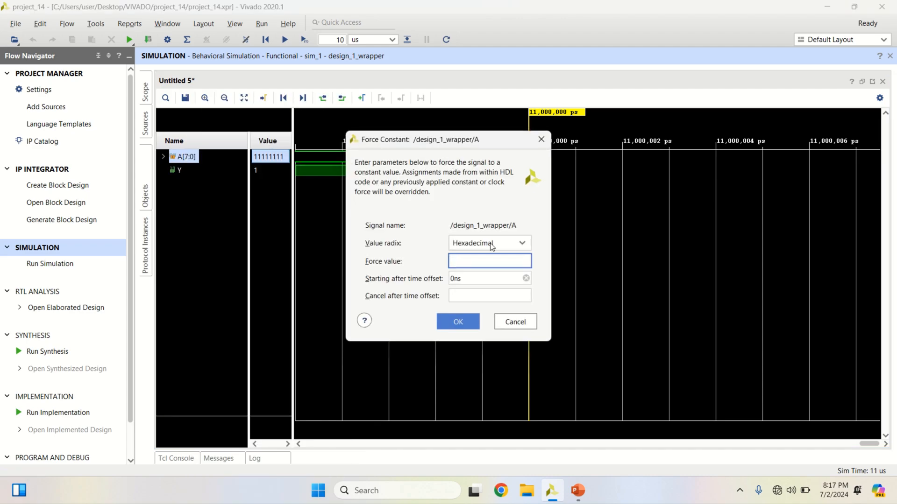
left_click(501, 245)
left_click(486, 258)
left_click(499, 260)
type("10111111")
left_click(459, 324)
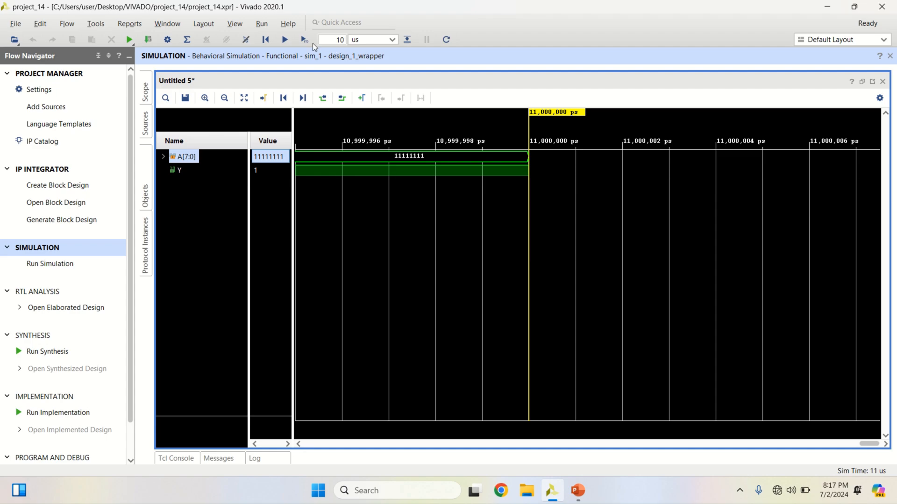
left_click(304, 39)
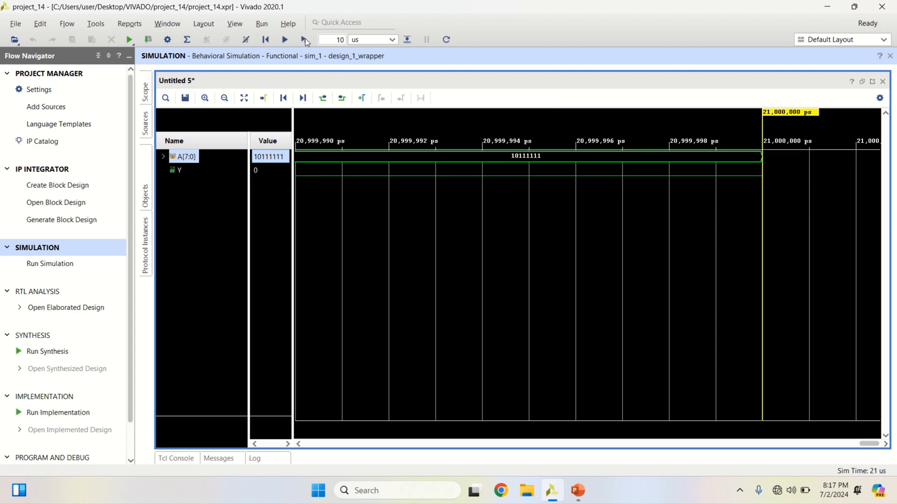
- Fit the whole waveform in view and compare output Y for the A inputs 11111111 and 10111111
left_click(244, 98)
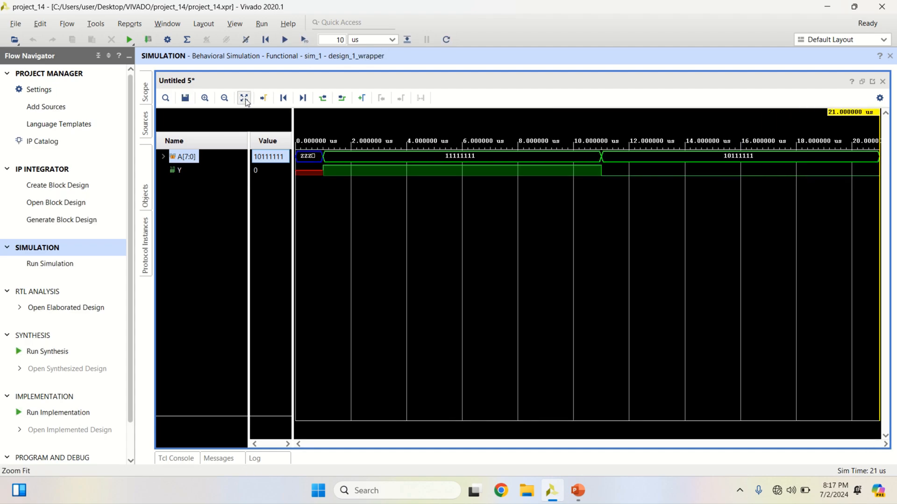
left_click(753, 168)
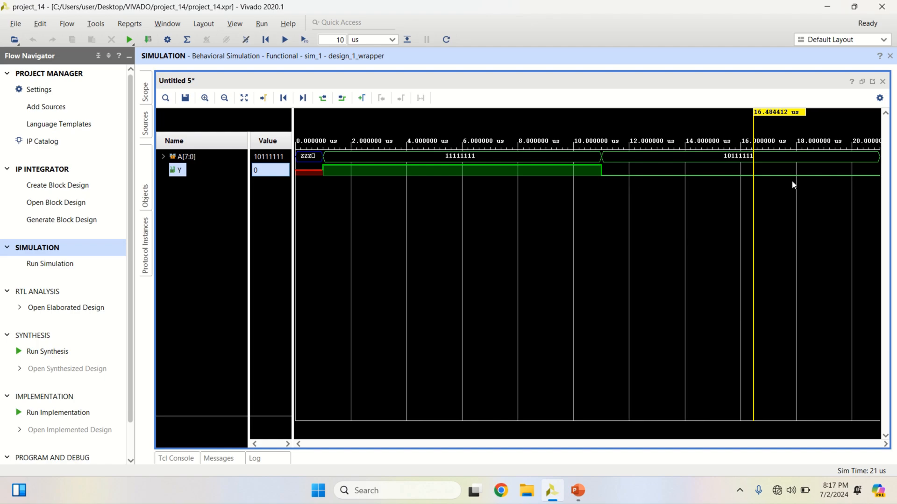
left_click(777, 176)
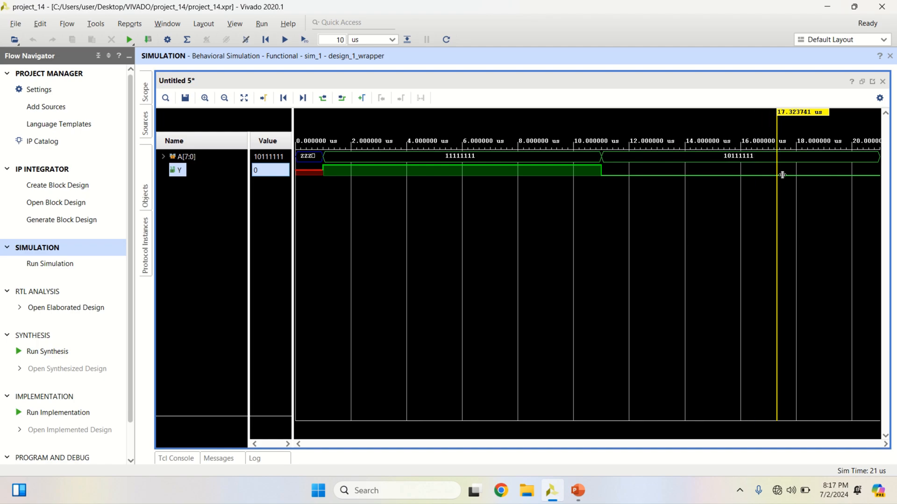
left_click(469, 175)
left_click(712, 177)
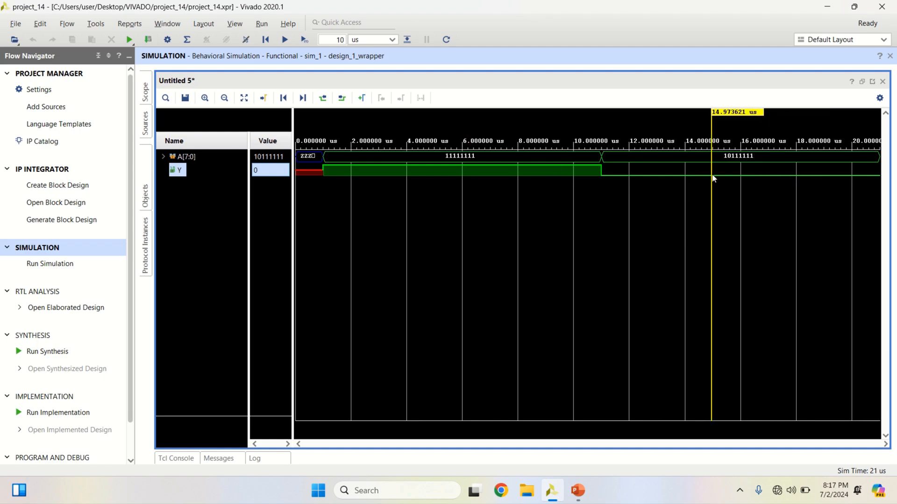